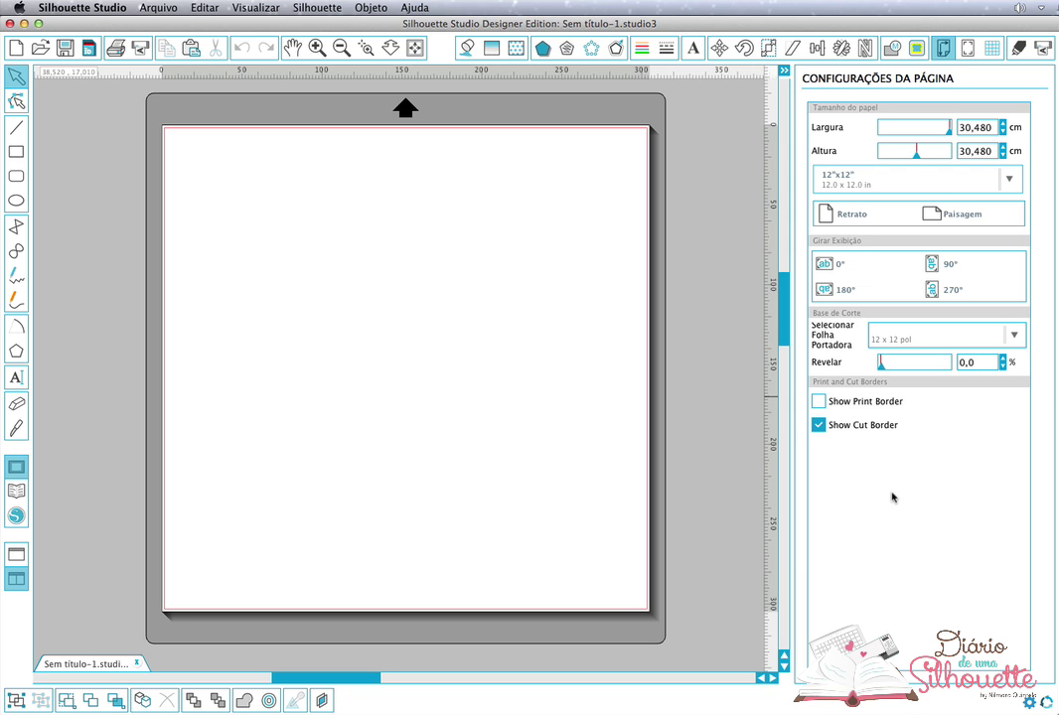
Place the box template from the library's "aula vinco" folder on the blank page
left_click(16, 491)
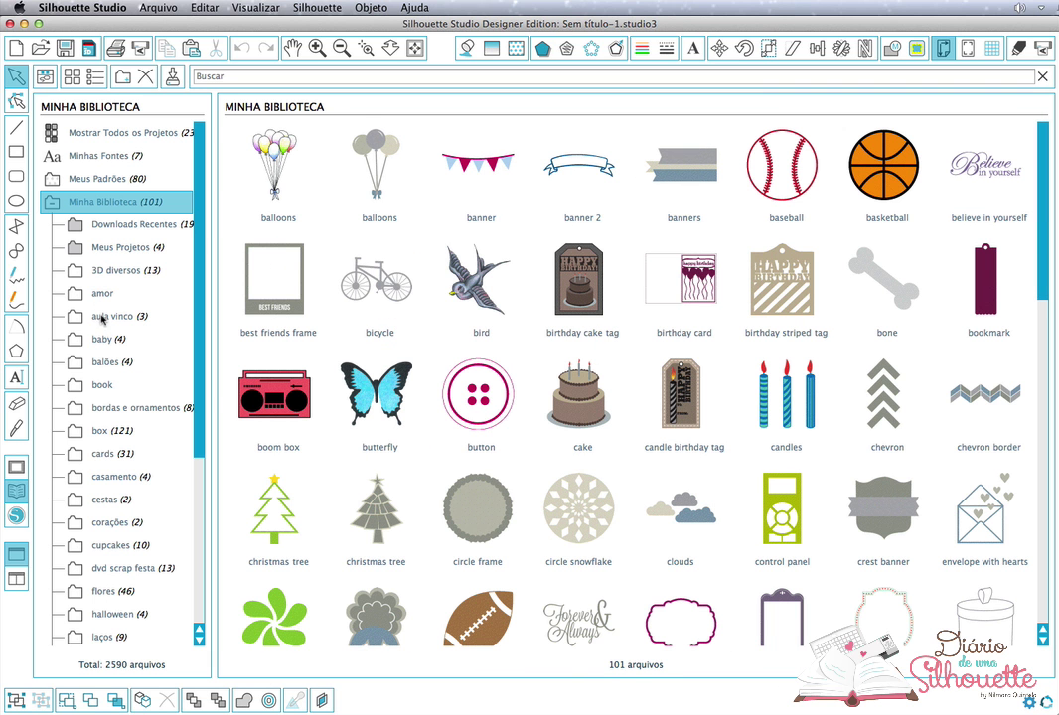
left_click(109, 316)
double_click(354, 174)
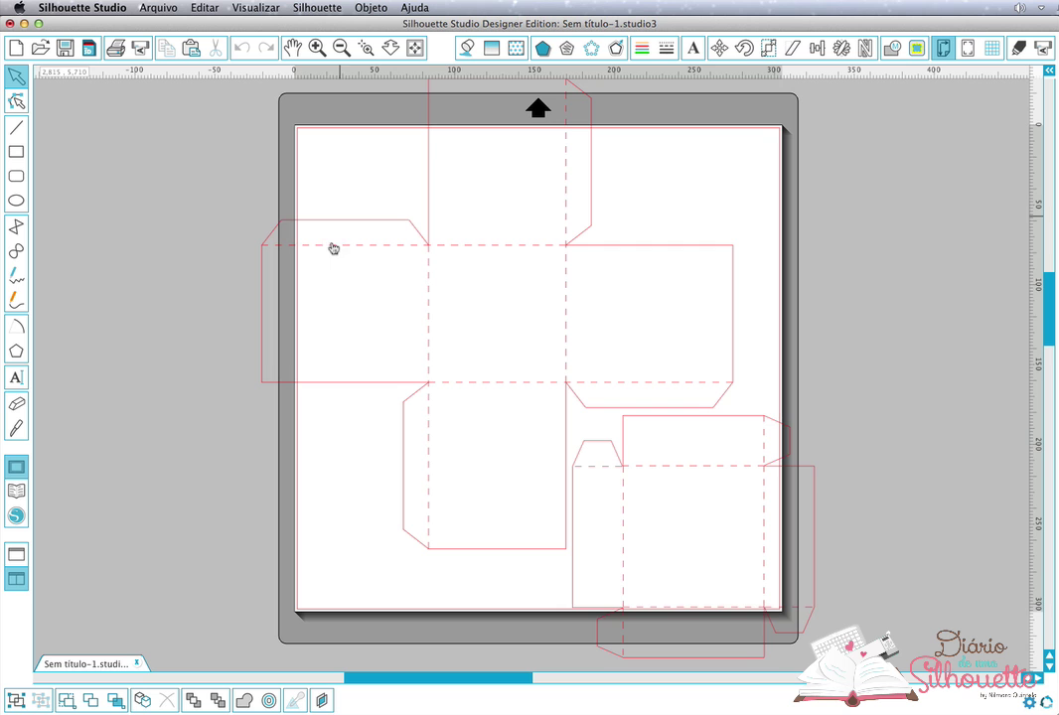
Reposition the box template on the page, and delete all of its pieces
left_click_drag(429, 259, 479, 319)
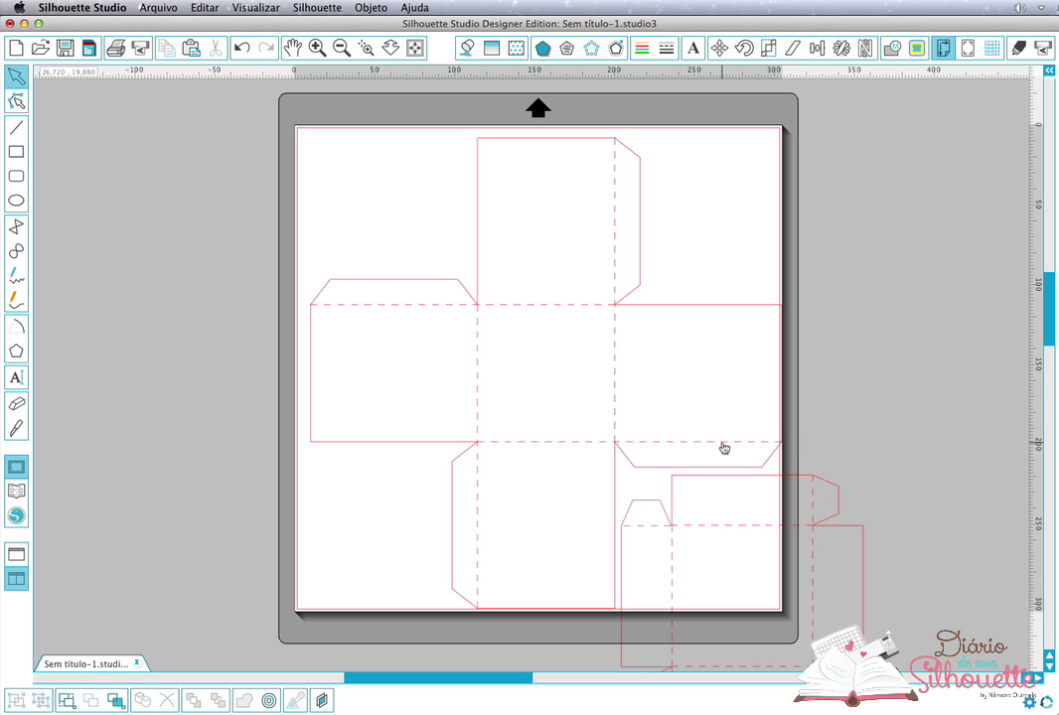
mouse_move(711, 444)
left_mouse_down()
mouse_move(654, 314)
mouse_move(626, 337)
left_mouse_up()
left_click(626, 338)
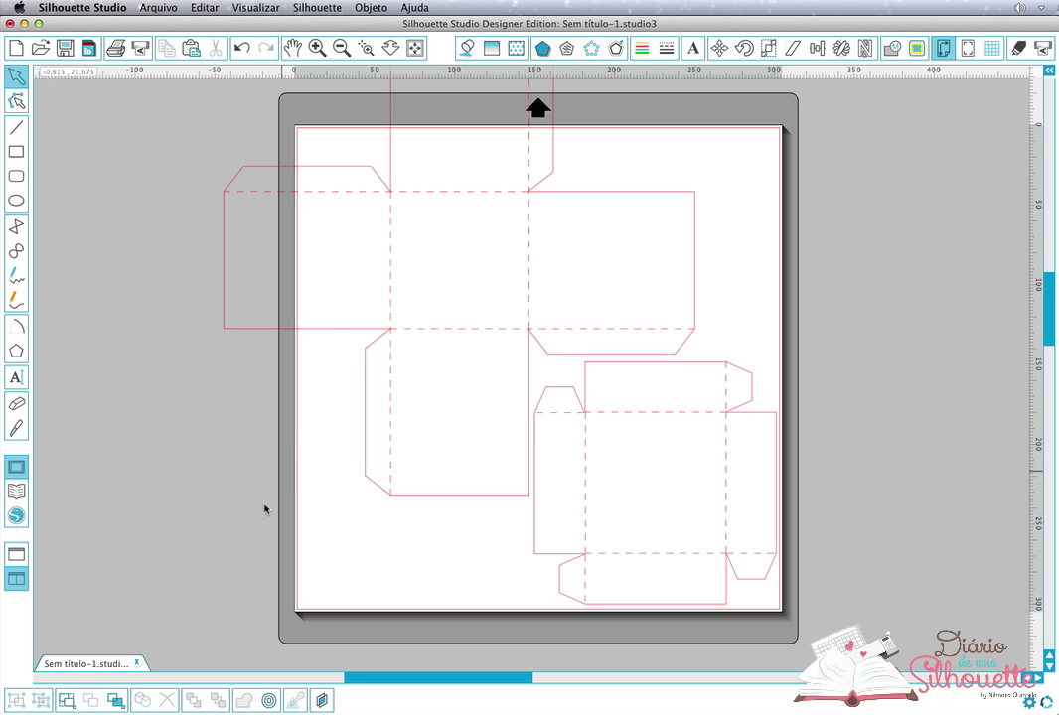
left_click_drag(205, 593, 822, 183)
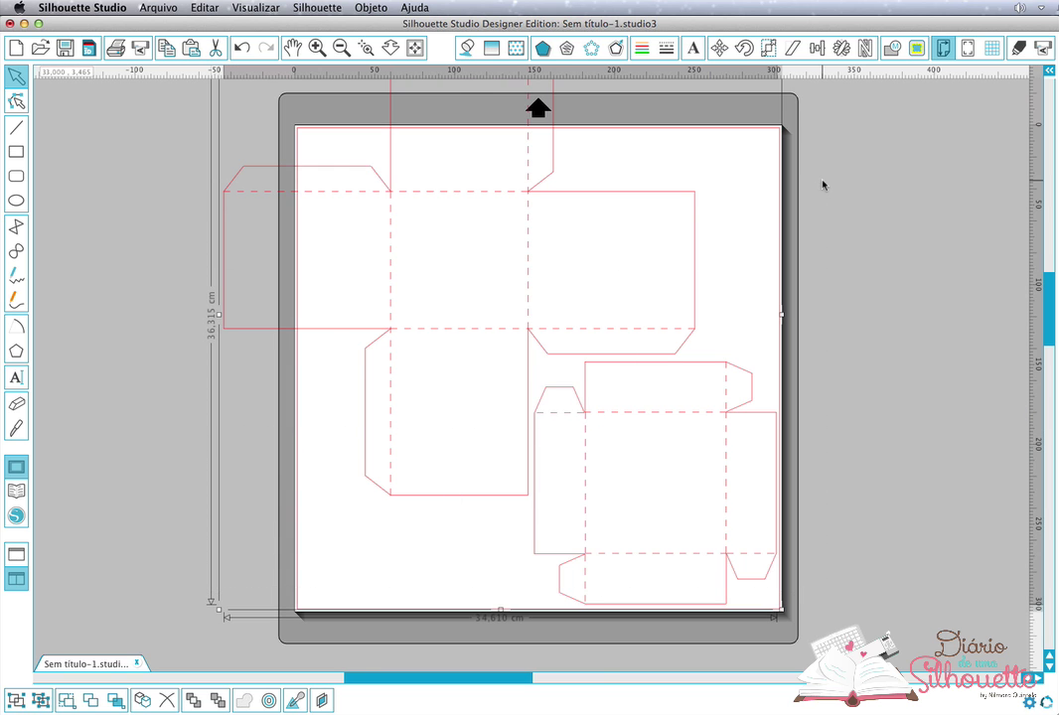
key("Delete")
Check the installed edition and release number in the program's About information
left_click(415, 6)
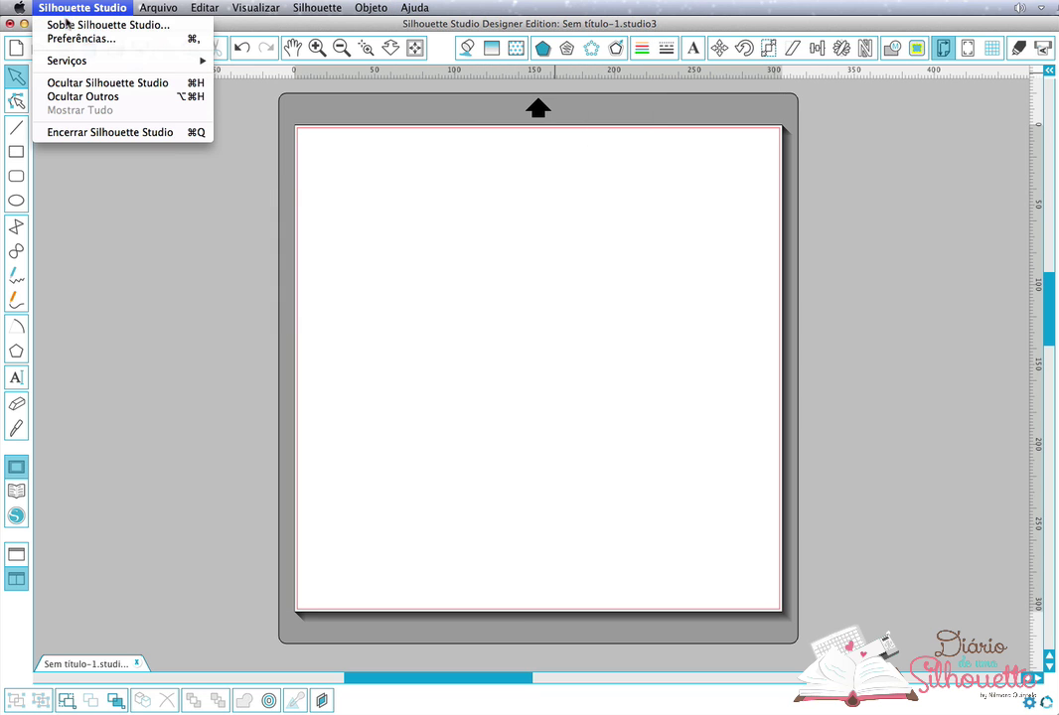
left_click(69, 24)
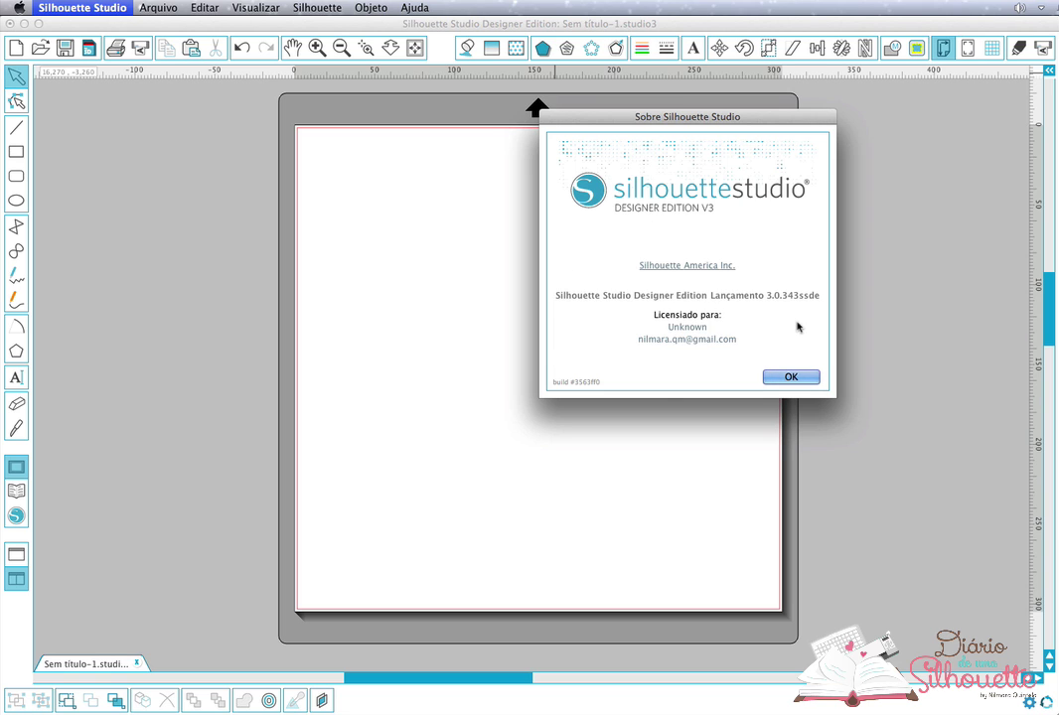
left_click(789, 376)
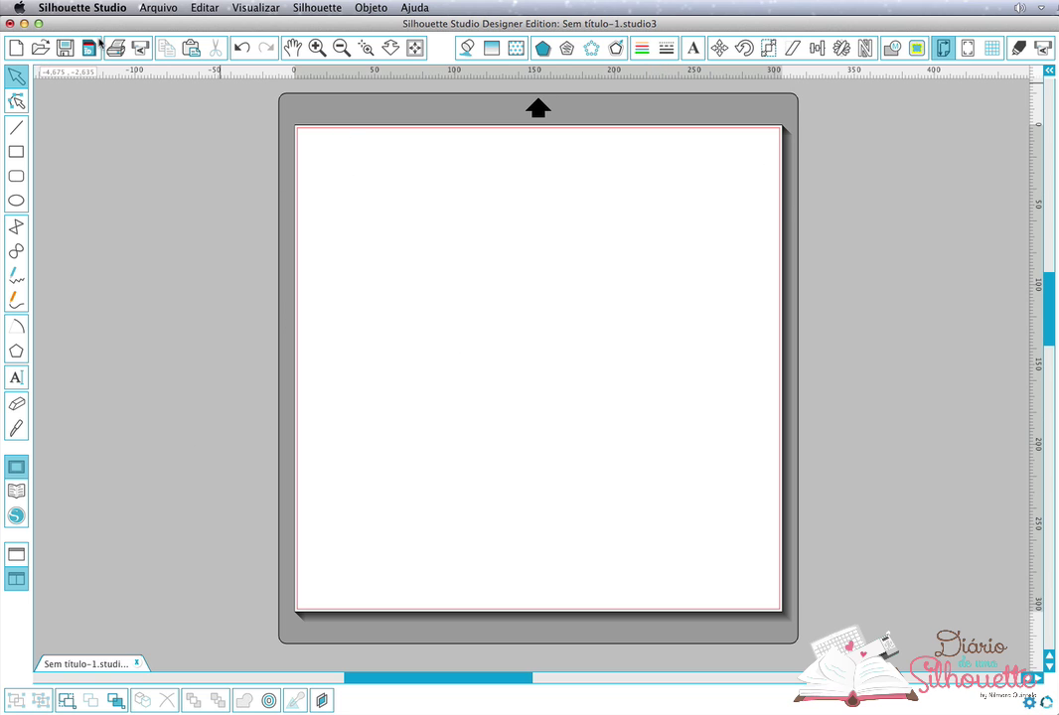
Open the file caixa ursinho.studio3 in Silhouette Studio Designer Edition
left_click(42, 47)
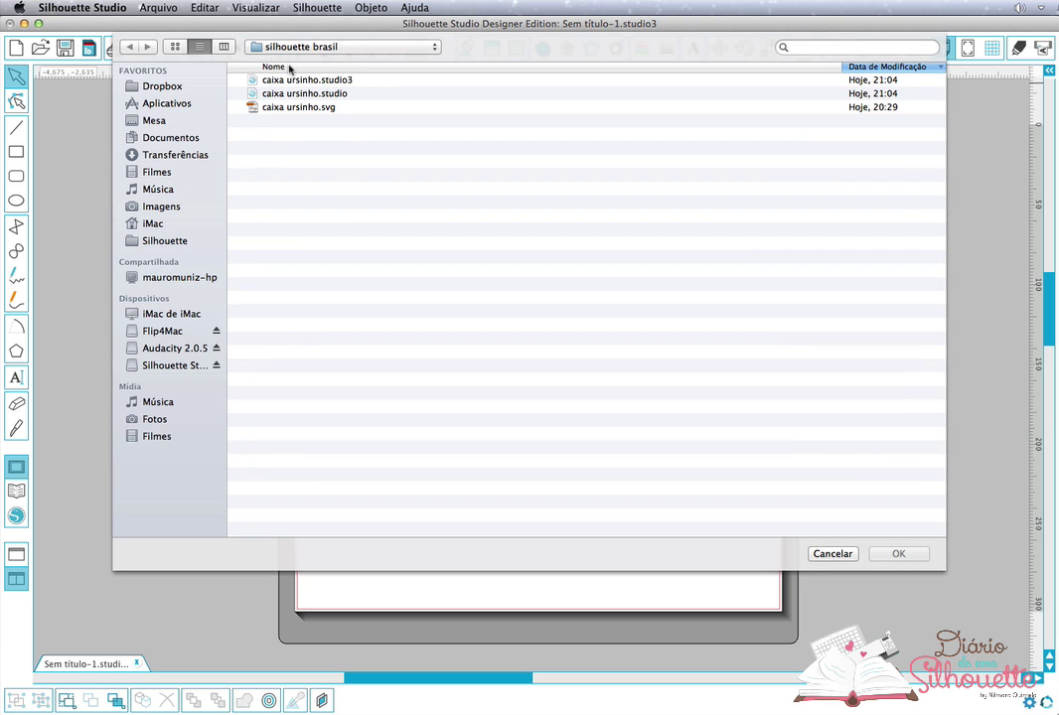
double_click(289, 83)
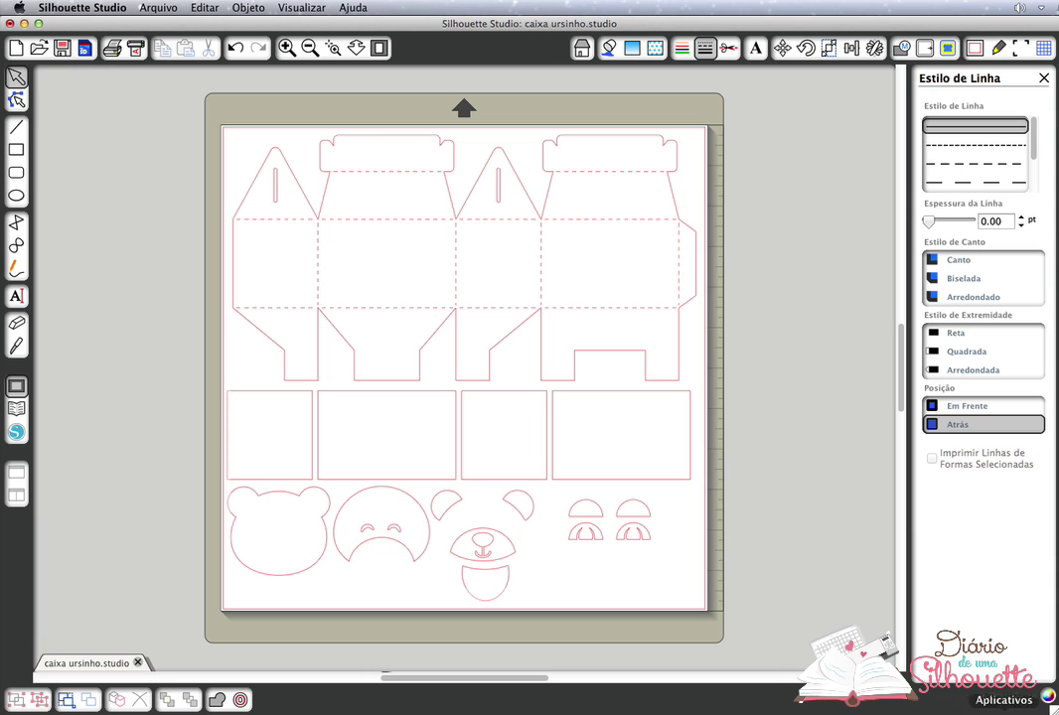
left_click(944, 711)
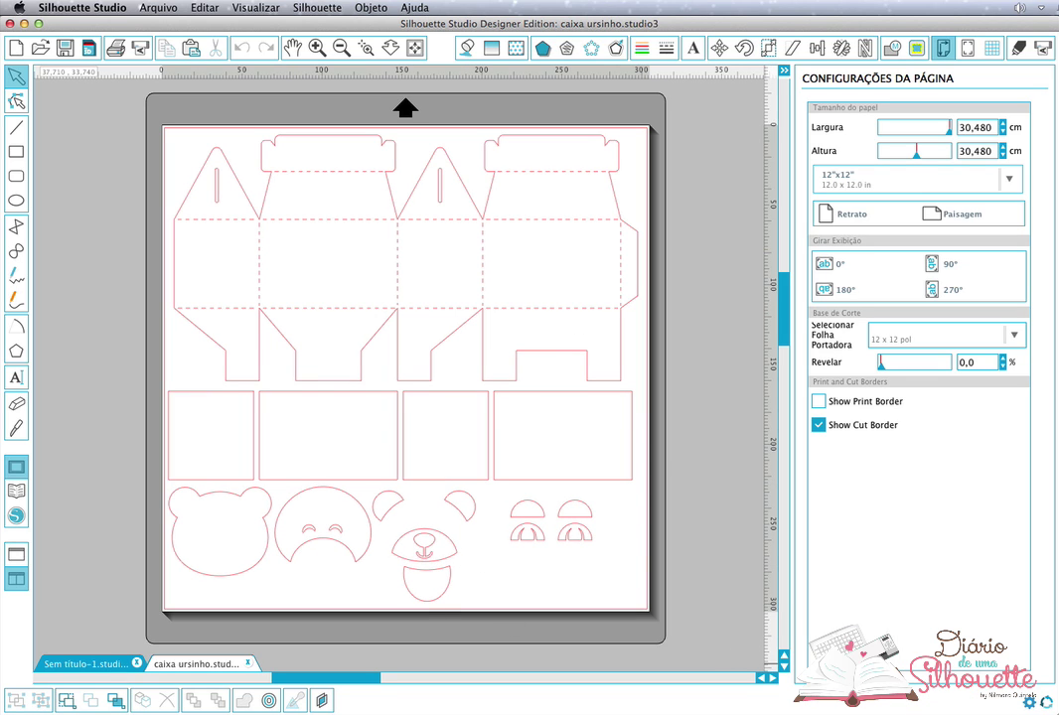
Switch to the standard Silhouette Studio and choose Papel estampado as the material in the cut settings
left_click(955, 712)
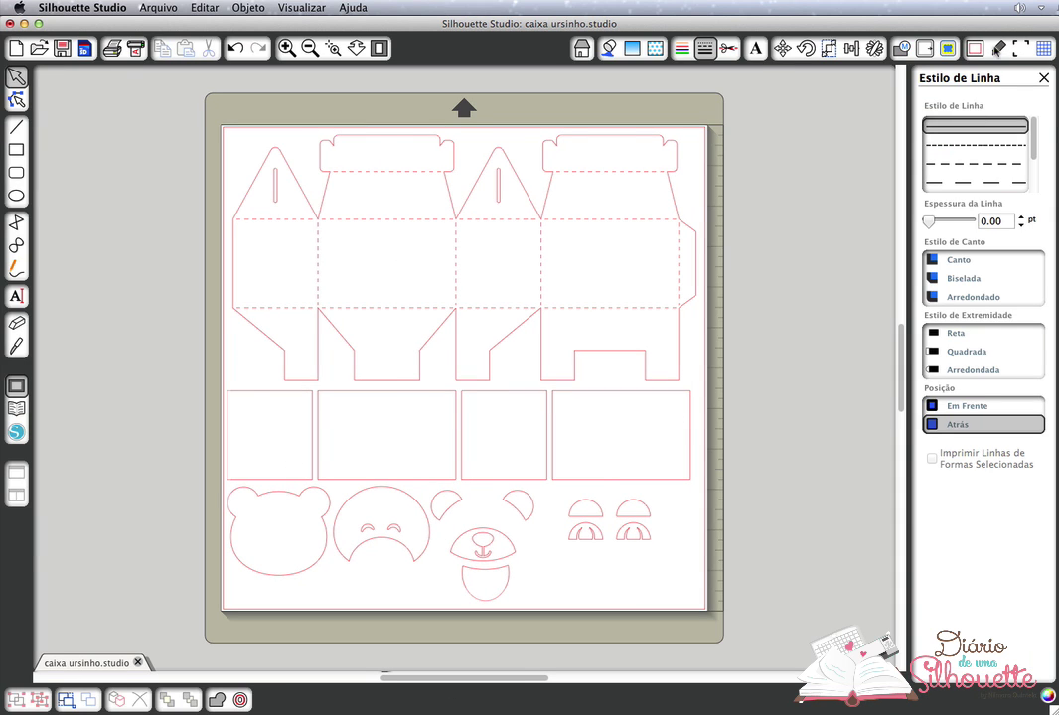
left_click(997, 47)
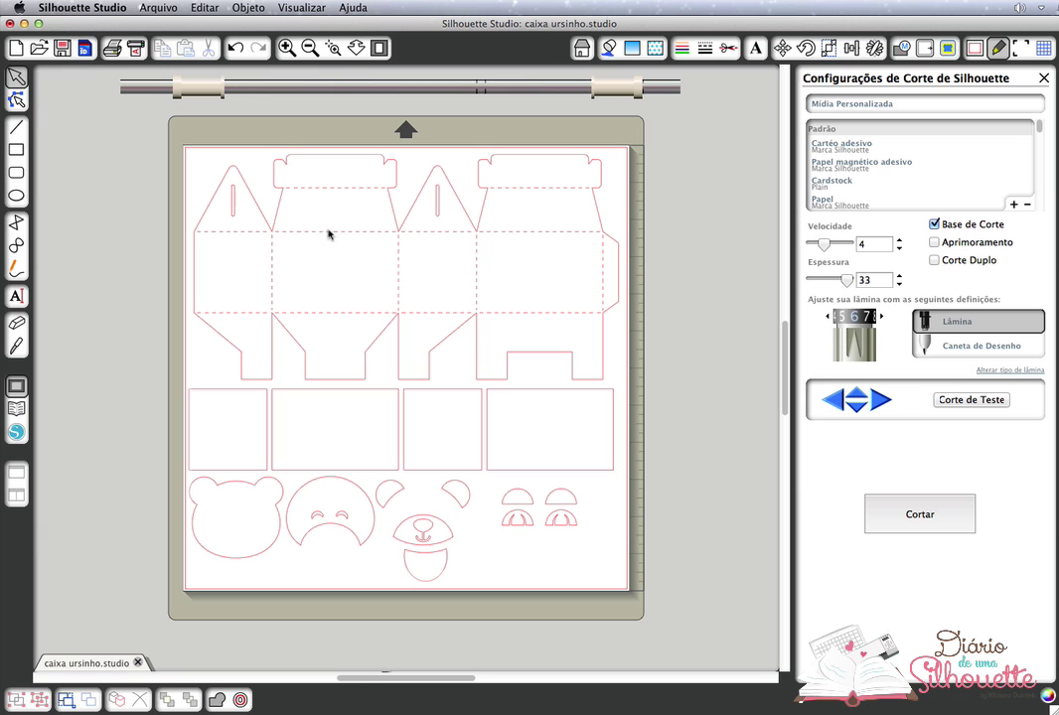
scroll(877, 159, "down", 5)
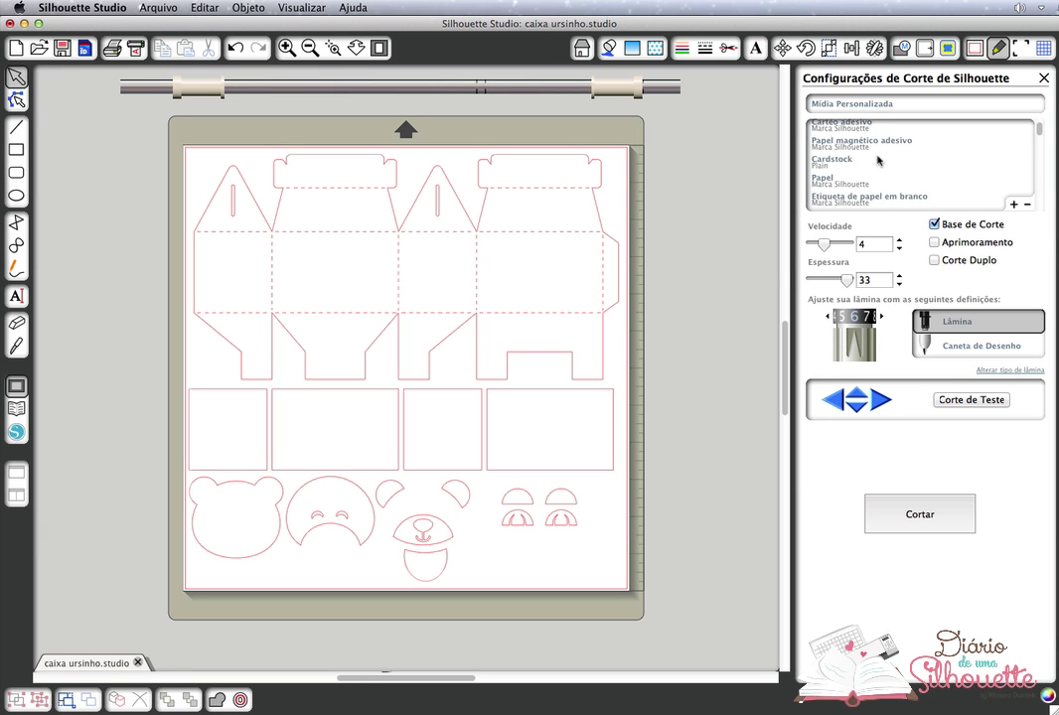
scroll(878, 159, "down", 4)
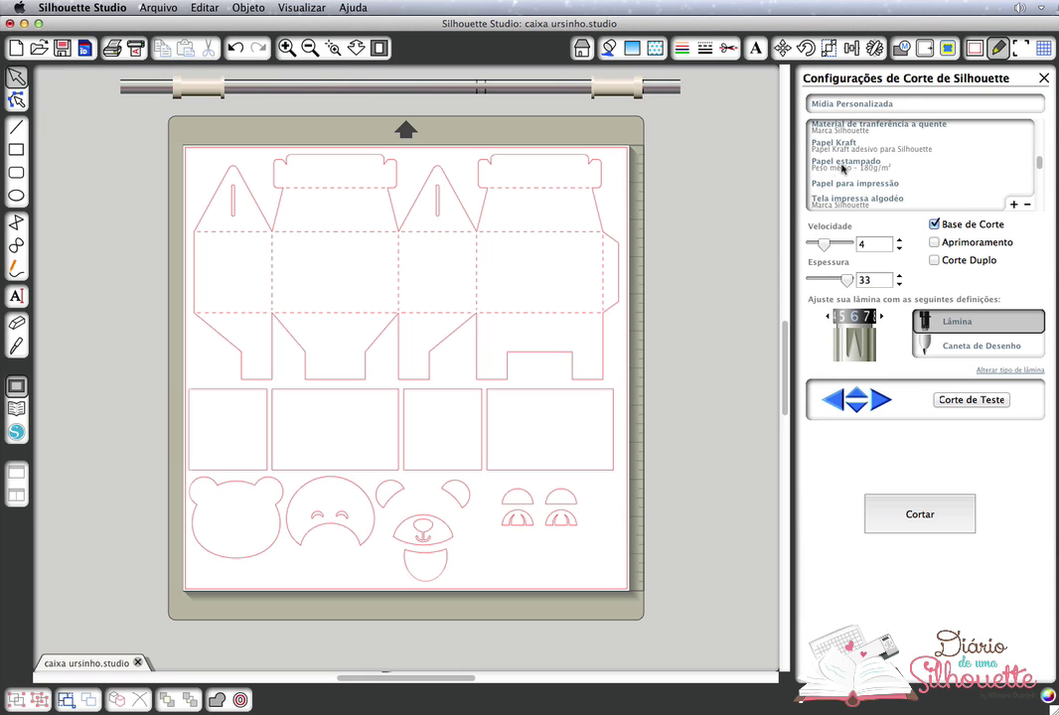
left_click(841, 168)
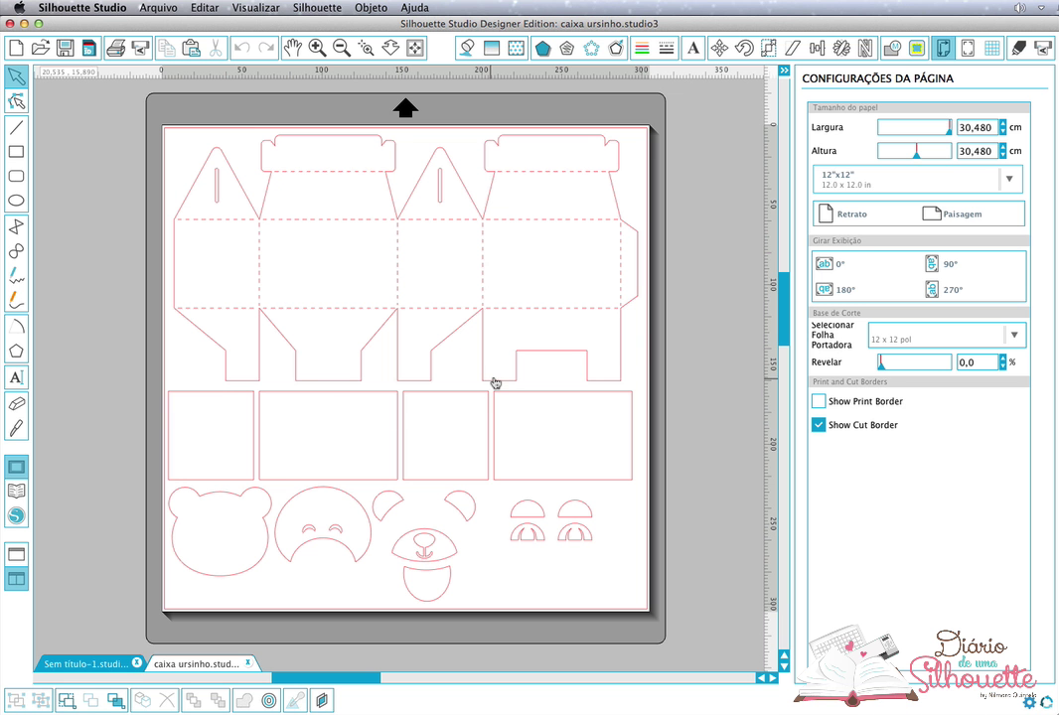
In Designer Edition's cut settings, use the Standard cut mode with Papel Padronizado as the material
left_click(1017, 47)
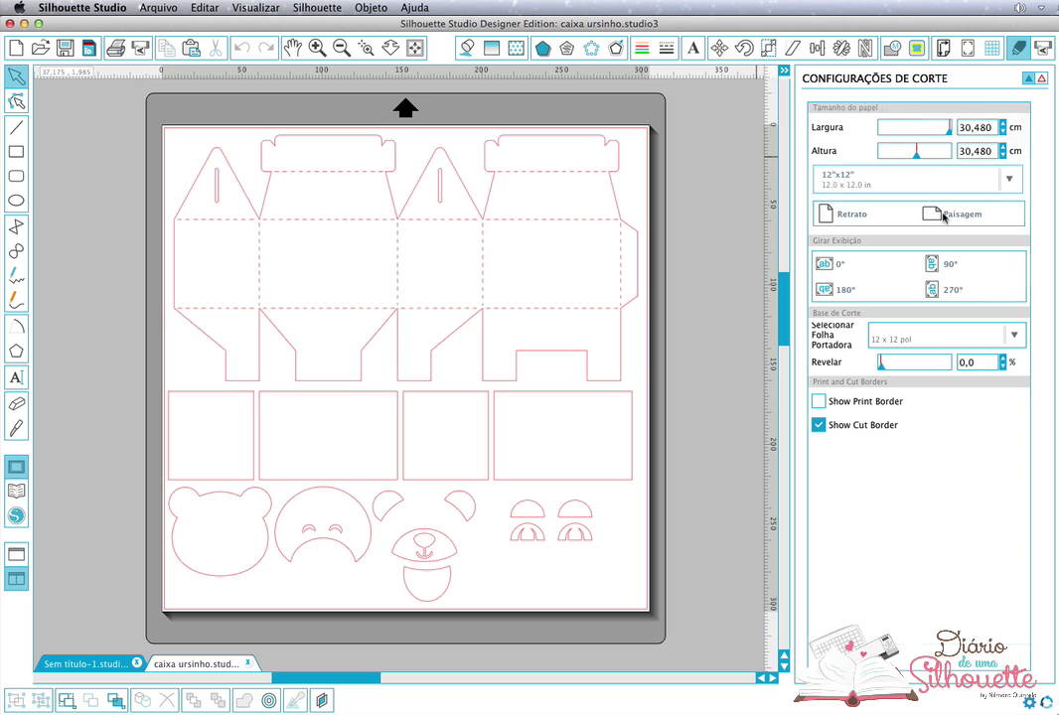
left_click(939, 218)
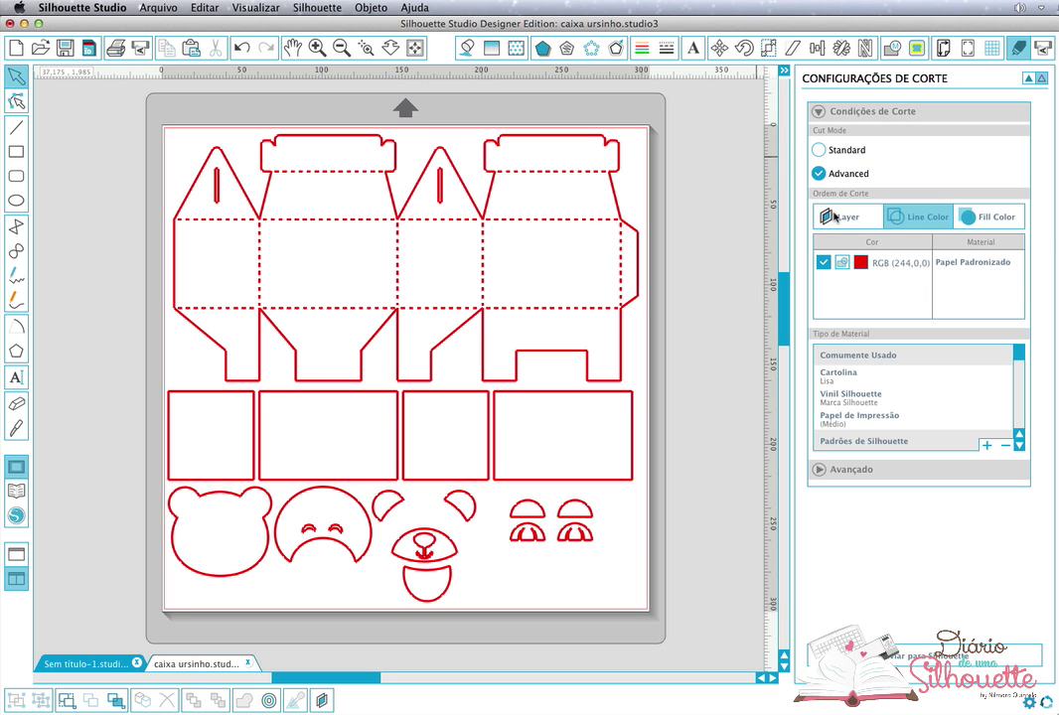
left_click(819, 150)
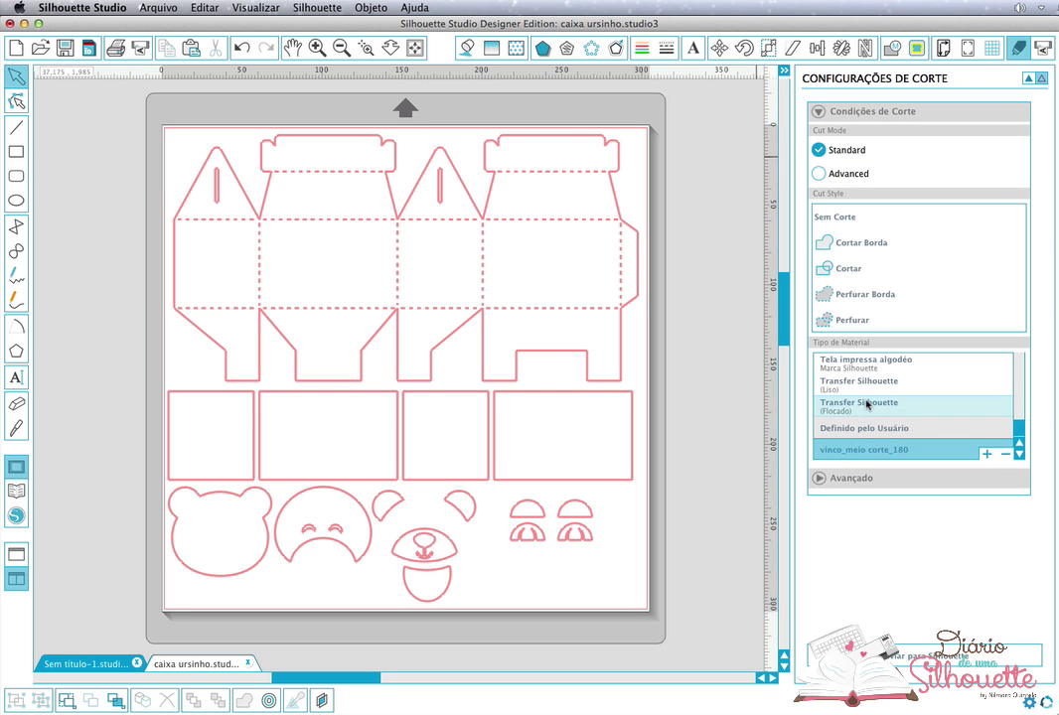
scroll(867, 404, "up", 6)
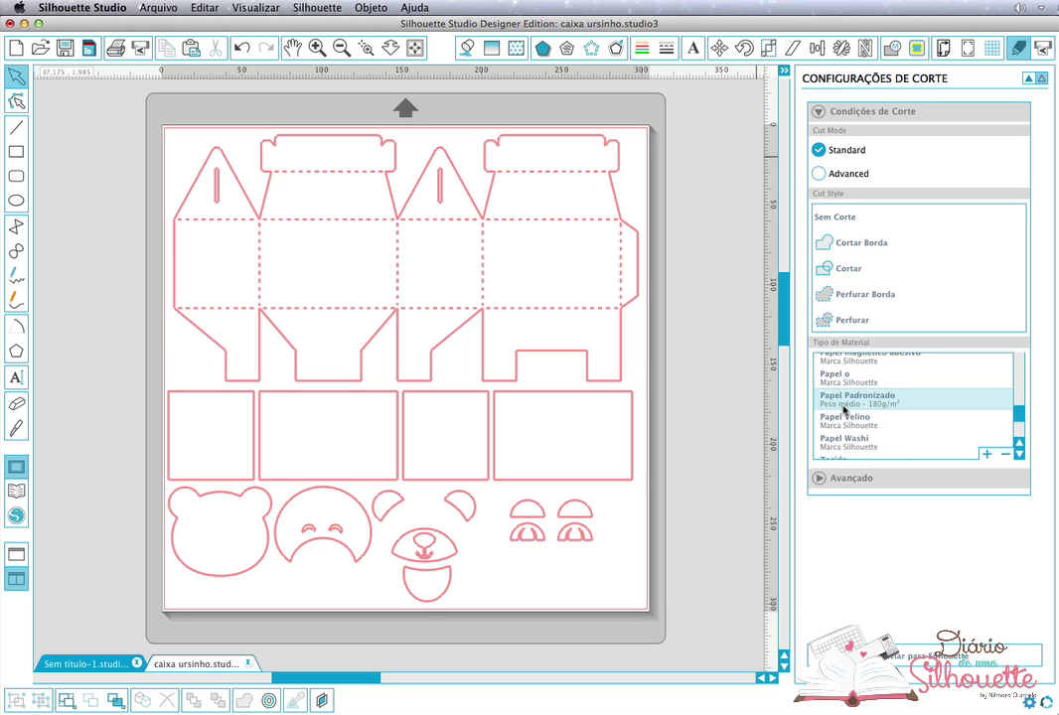
left_click(843, 402)
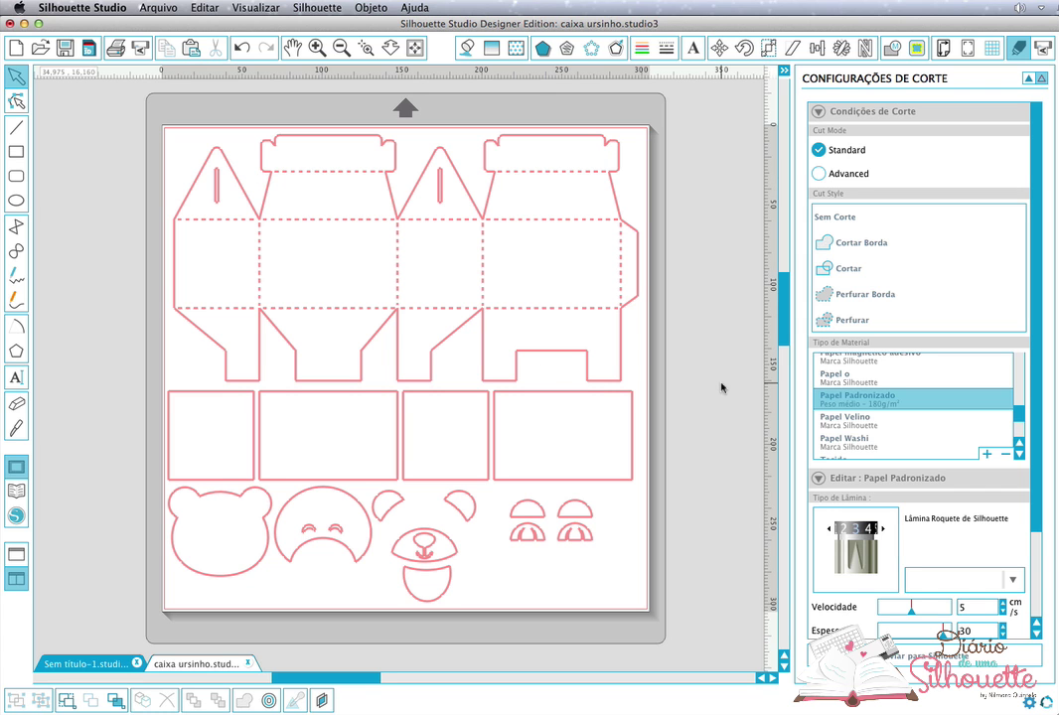
Ungroup the bear box template so its fold lines separate from the cut outline
left_click(943, 46)
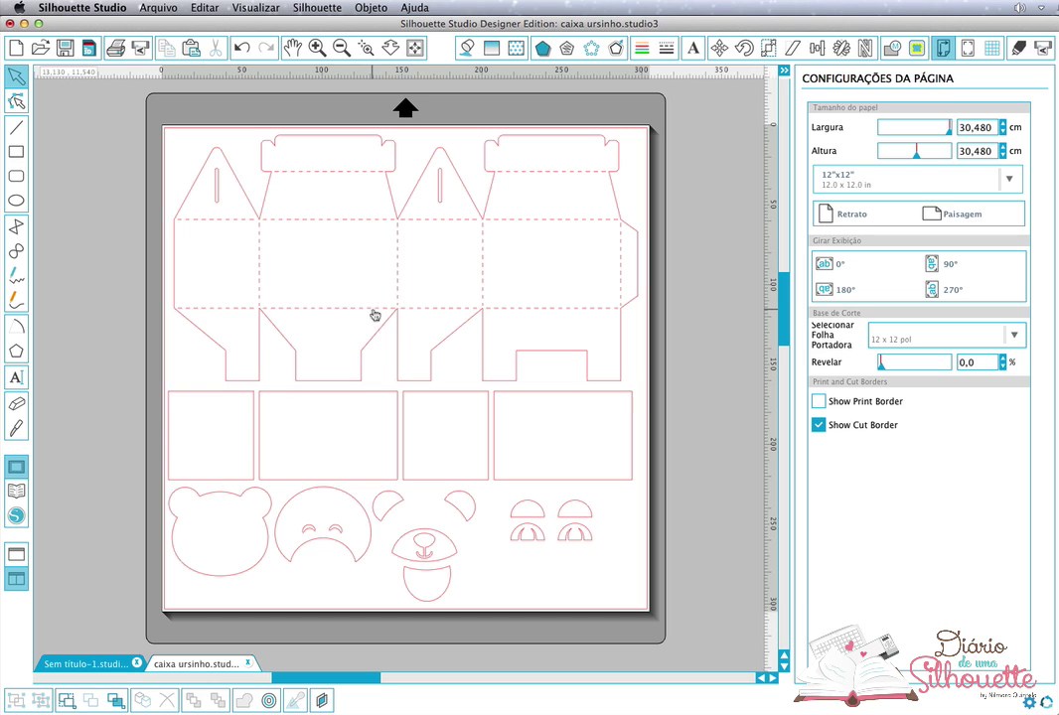
left_click(622, 374)
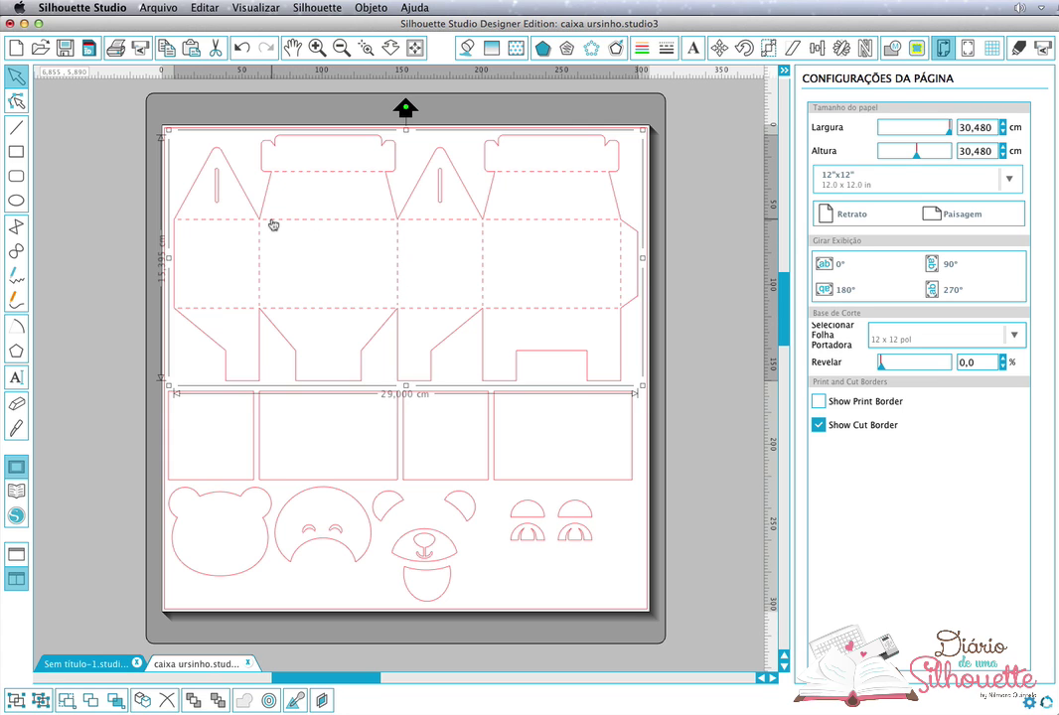
right_click(543, 222)
left_click(531, 240)
right_click(402, 225)
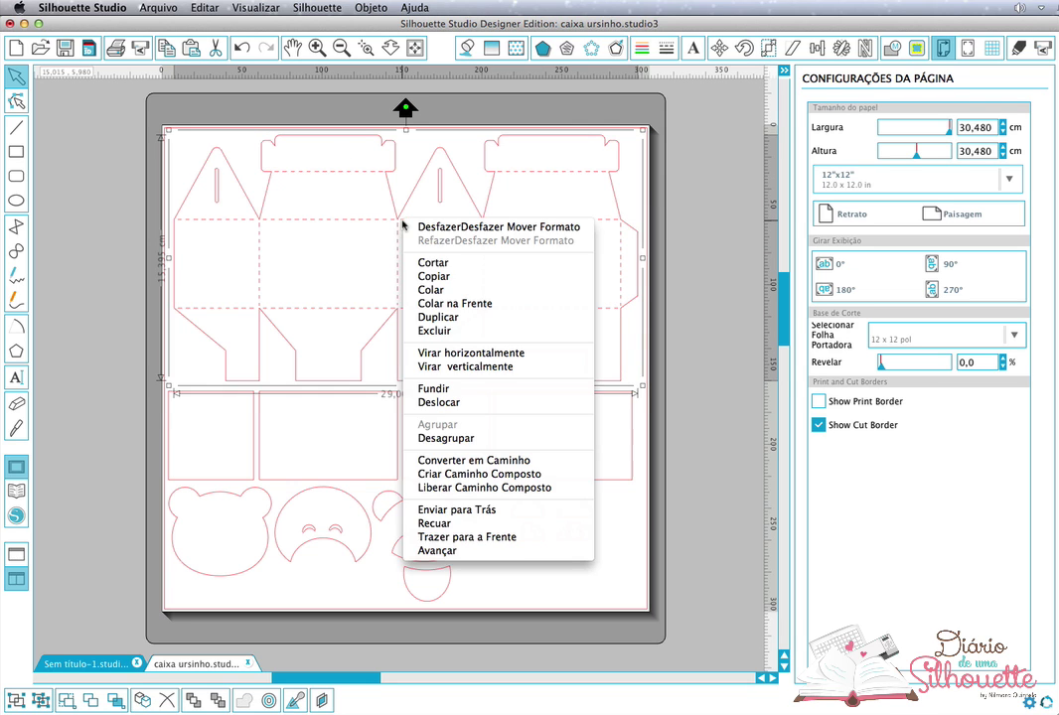
left_click(454, 439)
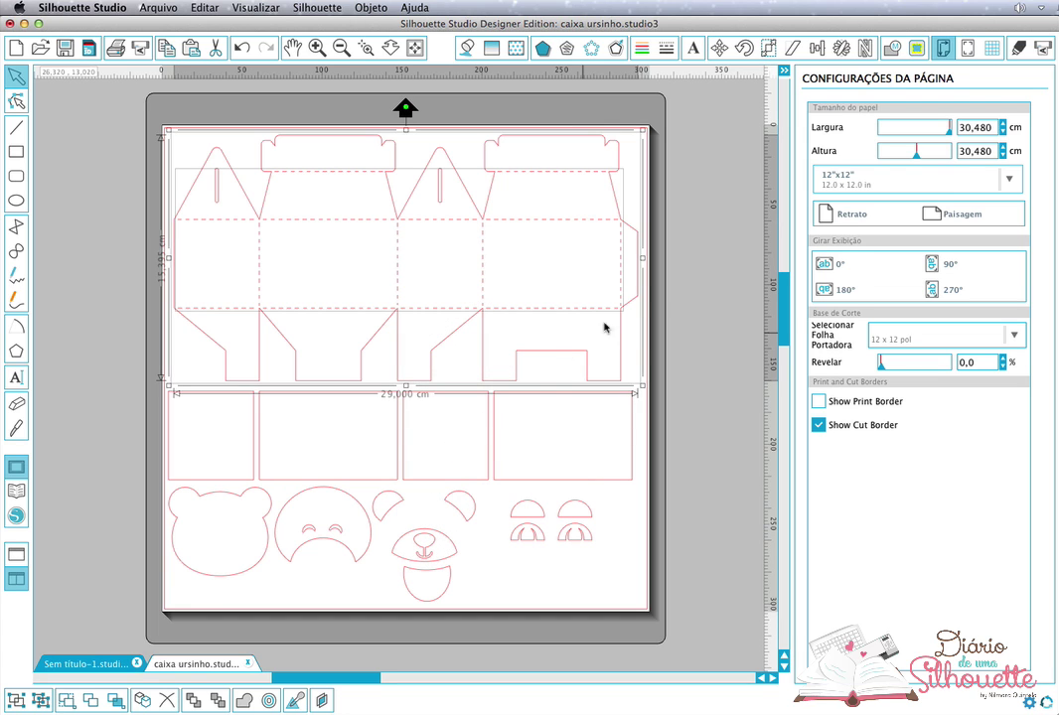
left_click(684, 301)
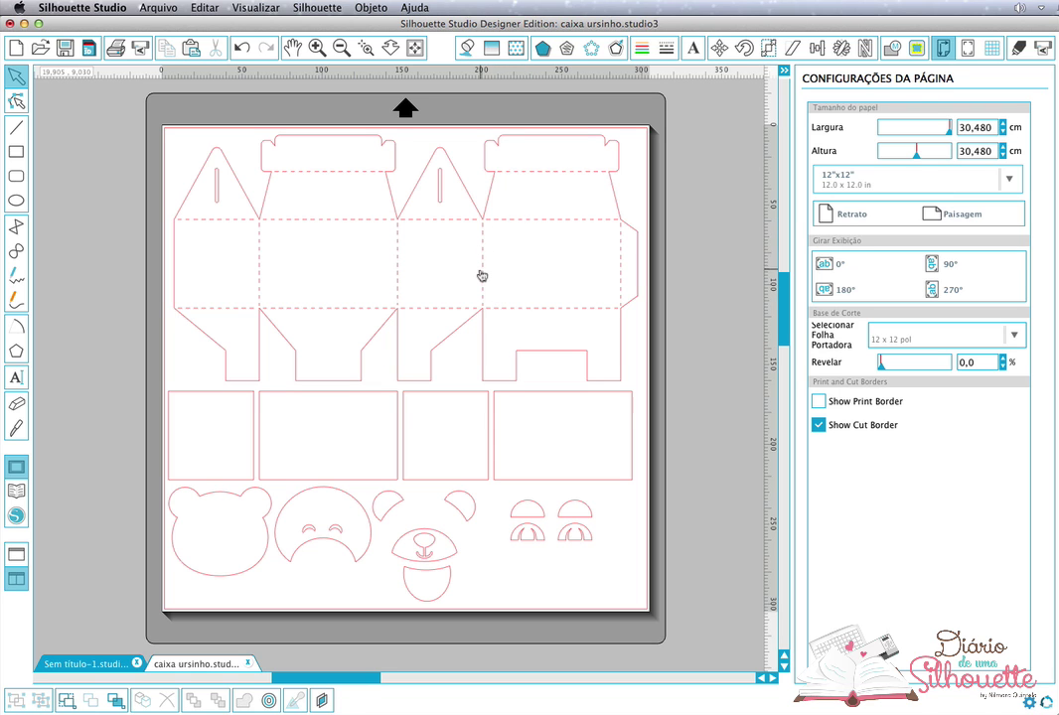
Change the box's dashed fold lines to the solid line style
left_click_drag(481, 274, 572, 307)
left_click(344, 310)
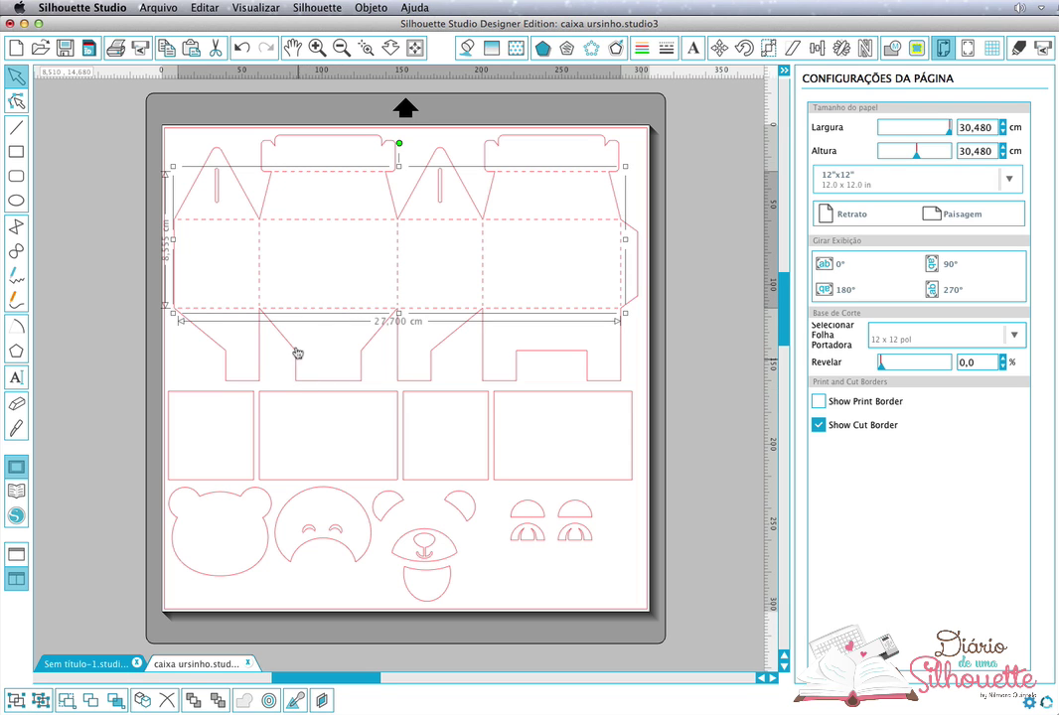
left_click(665, 46)
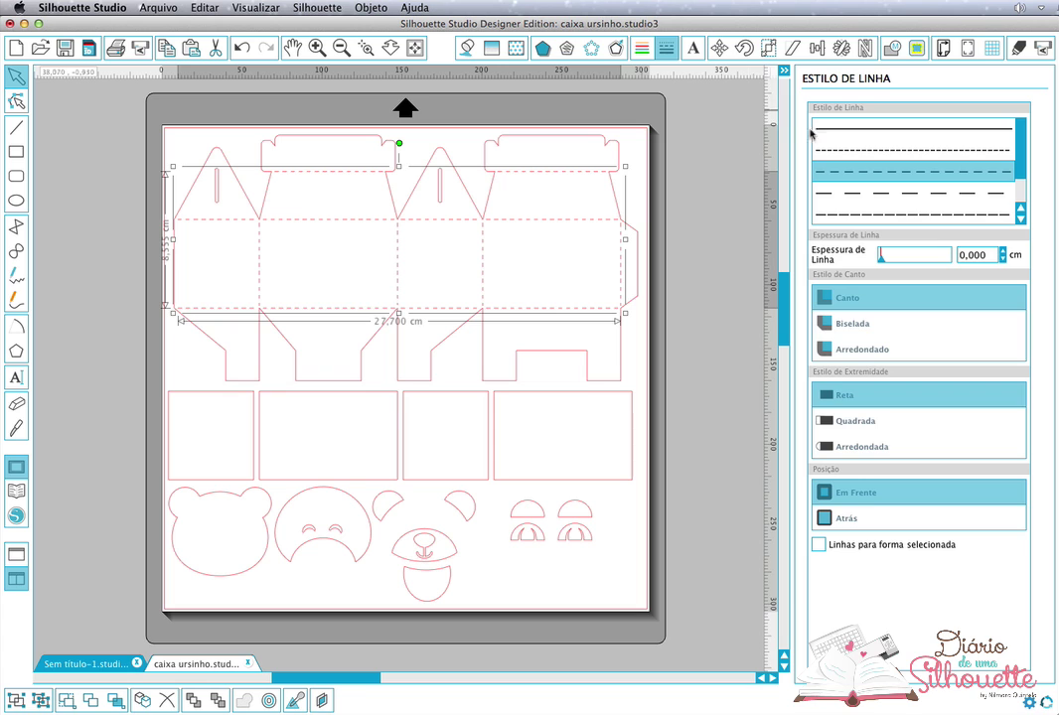
left_click(833, 131)
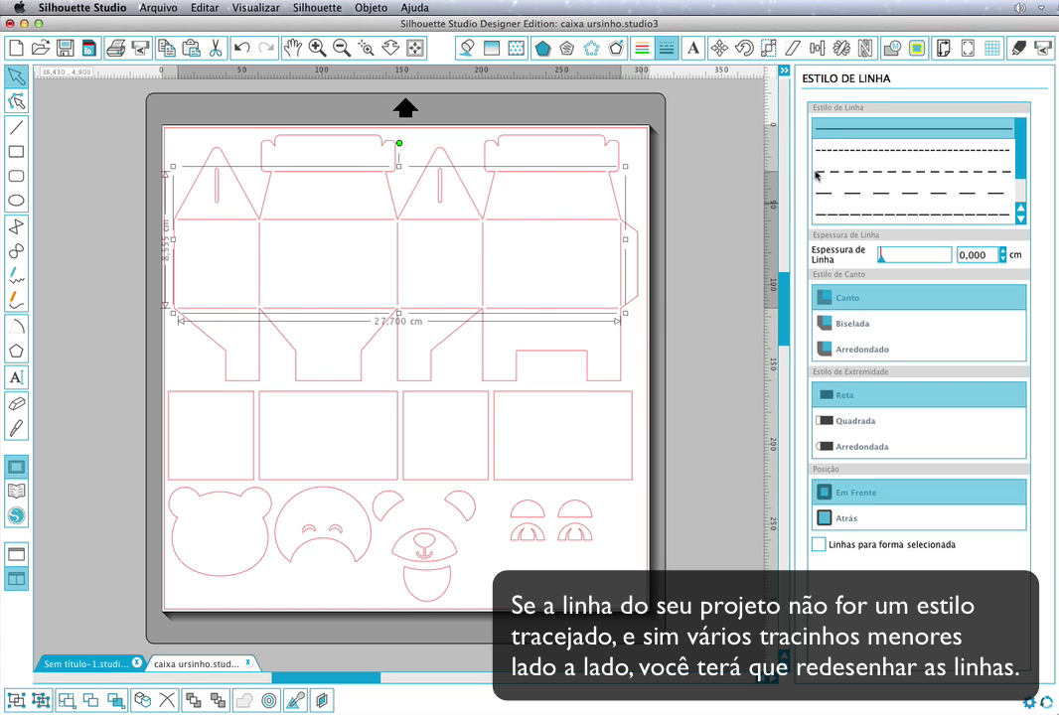
left_click(816, 174)
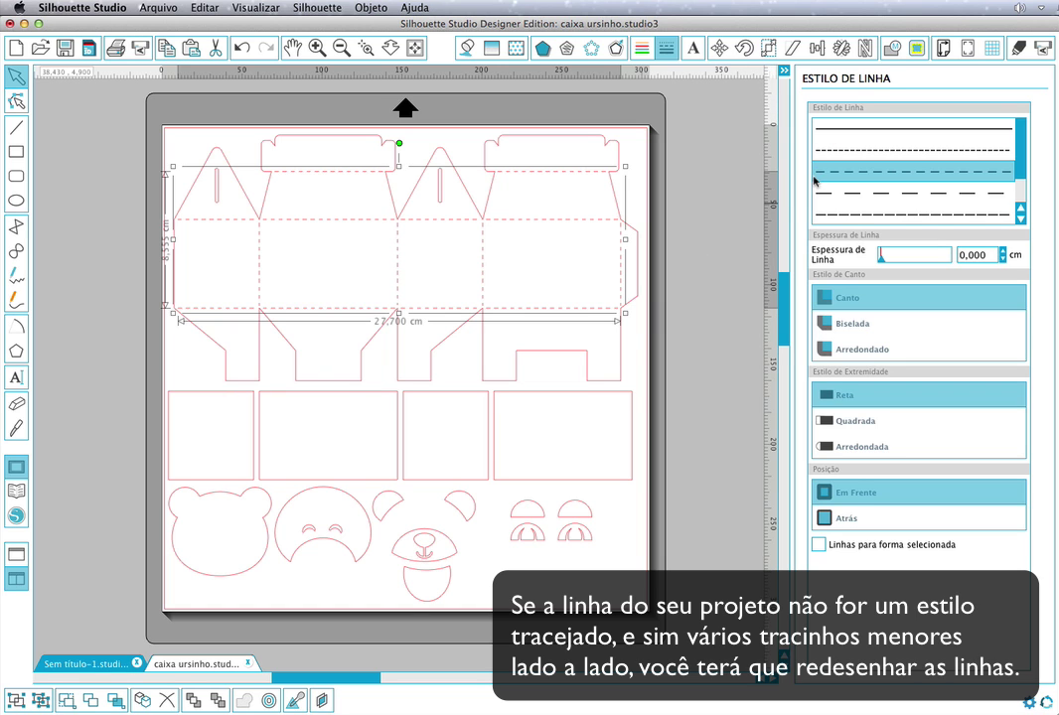
left_click(942, 131)
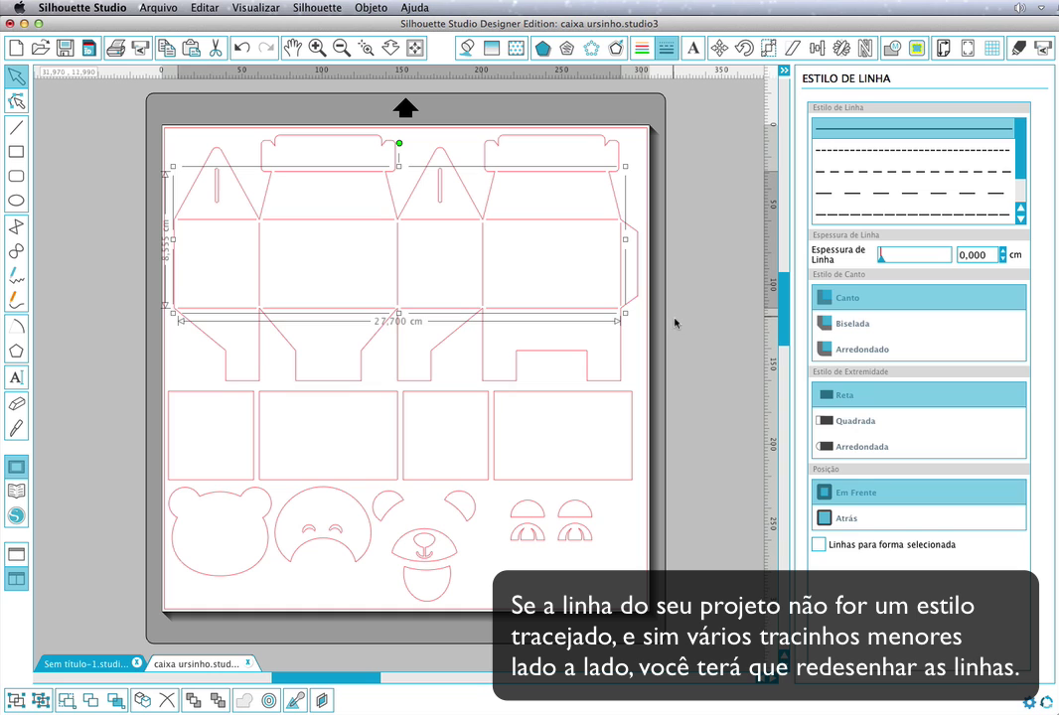
left_click(674, 322)
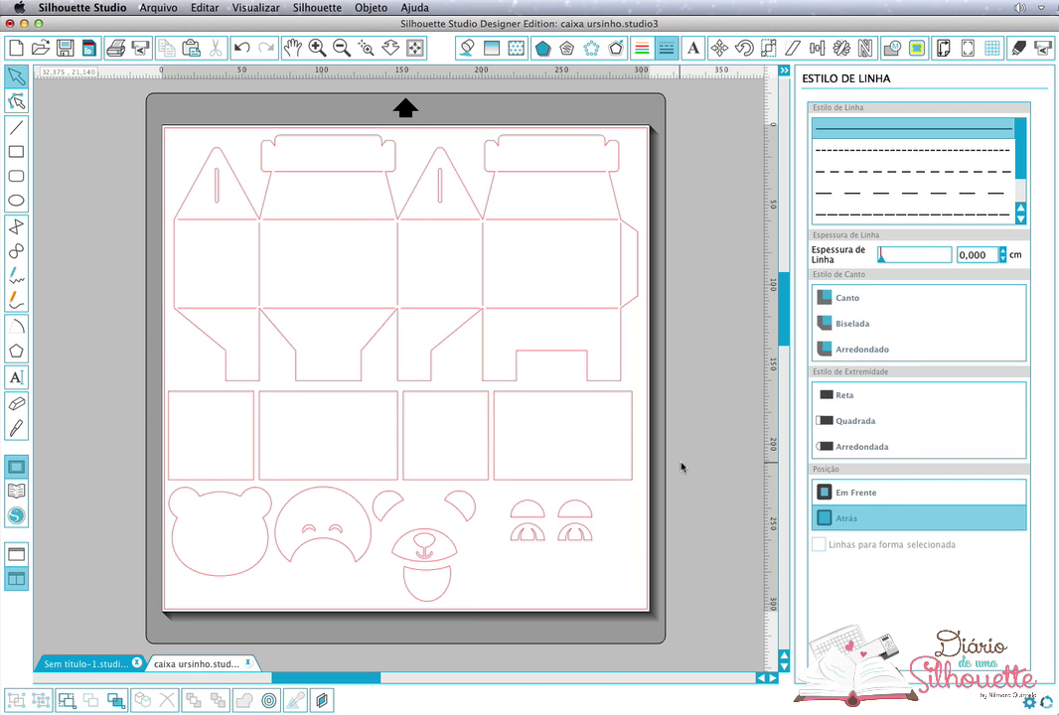
left_click(609, 312)
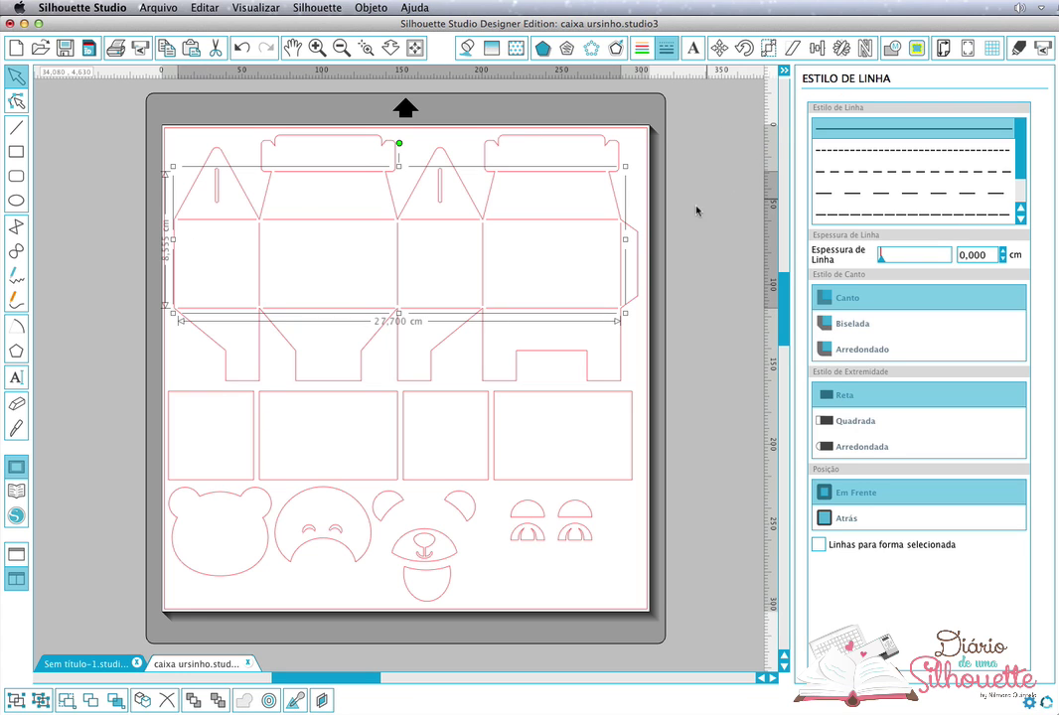
left_click(610, 225)
left_click(612, 222)
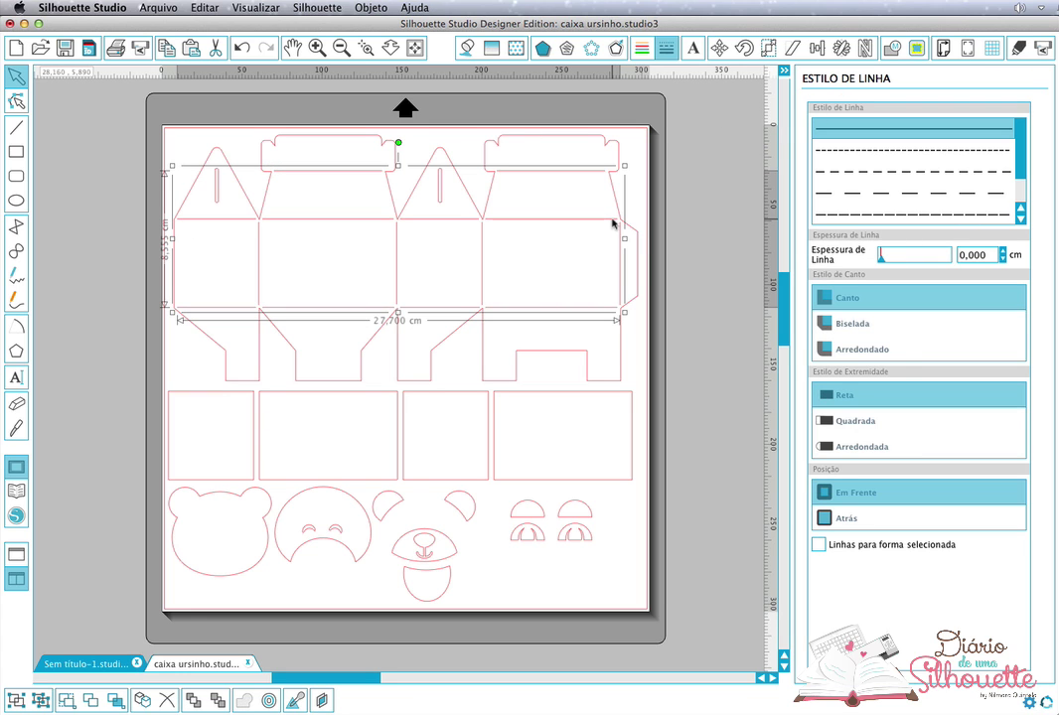
key("super+z")
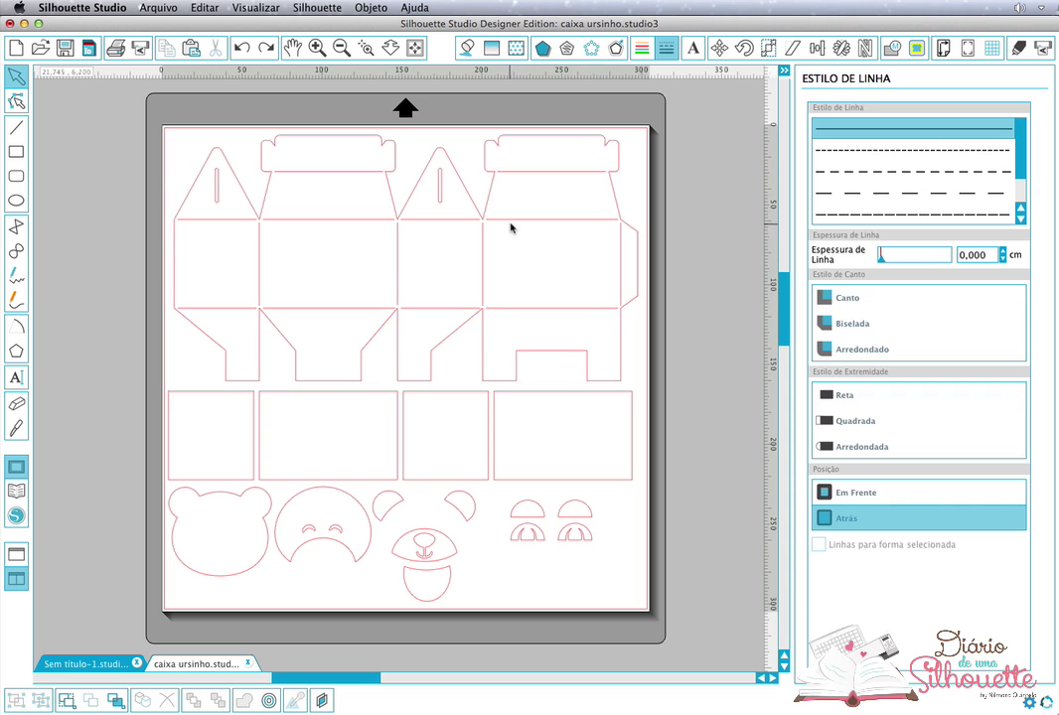
Set the line colour of the box's fold lines to black
key("super+shift+z")
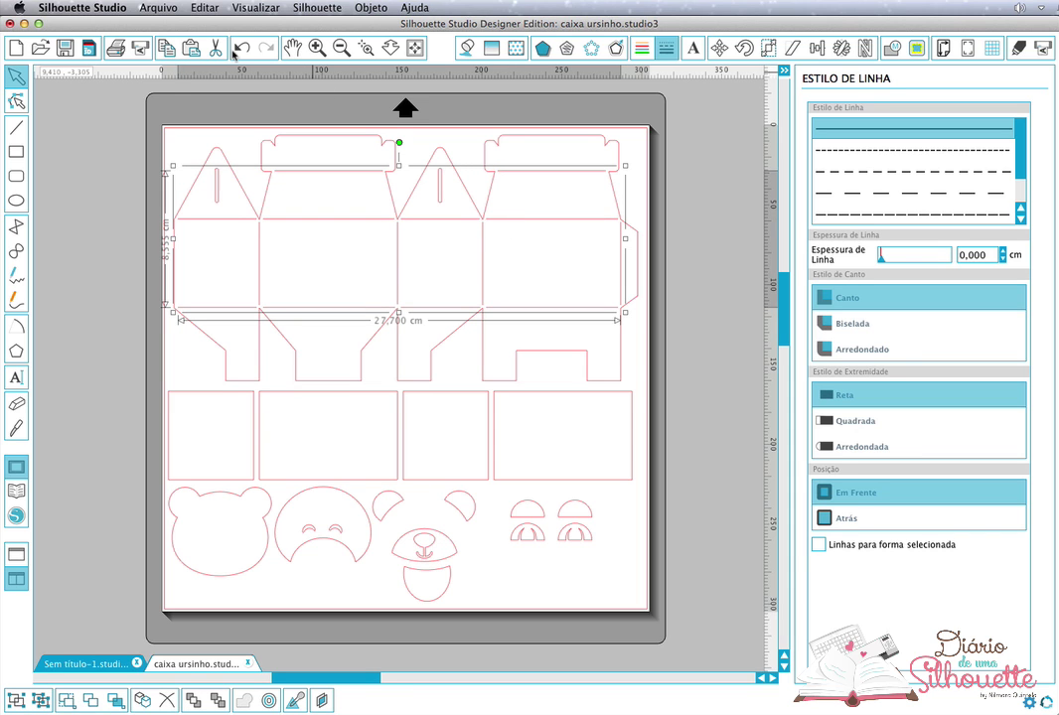
left_click(218, 264)
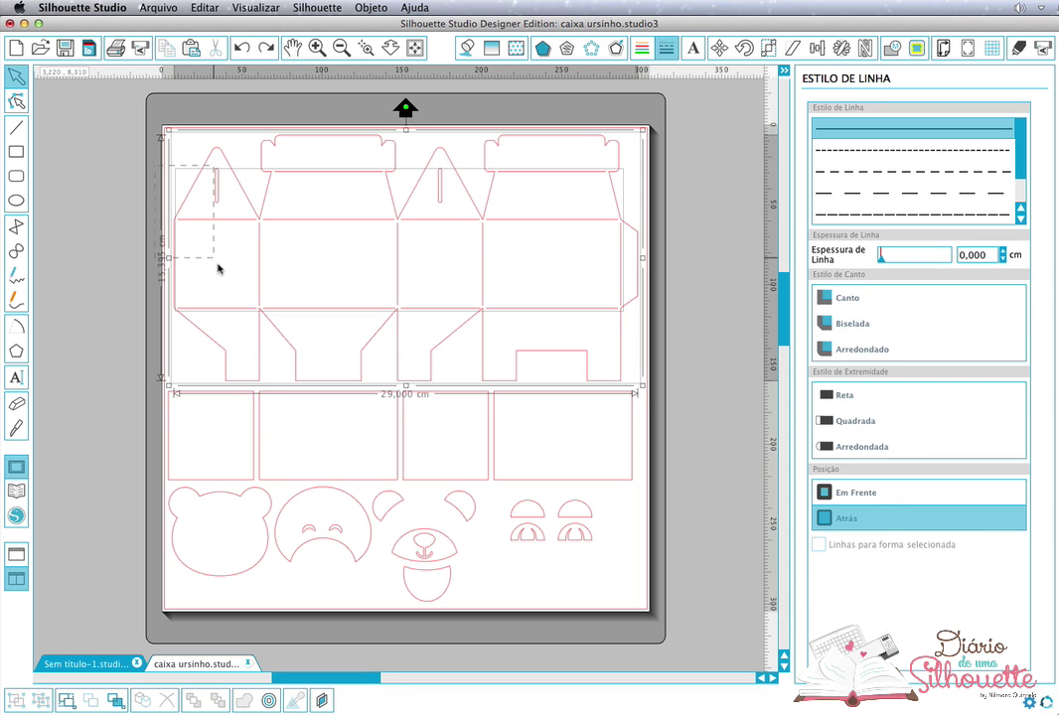
left_click(191, 202)
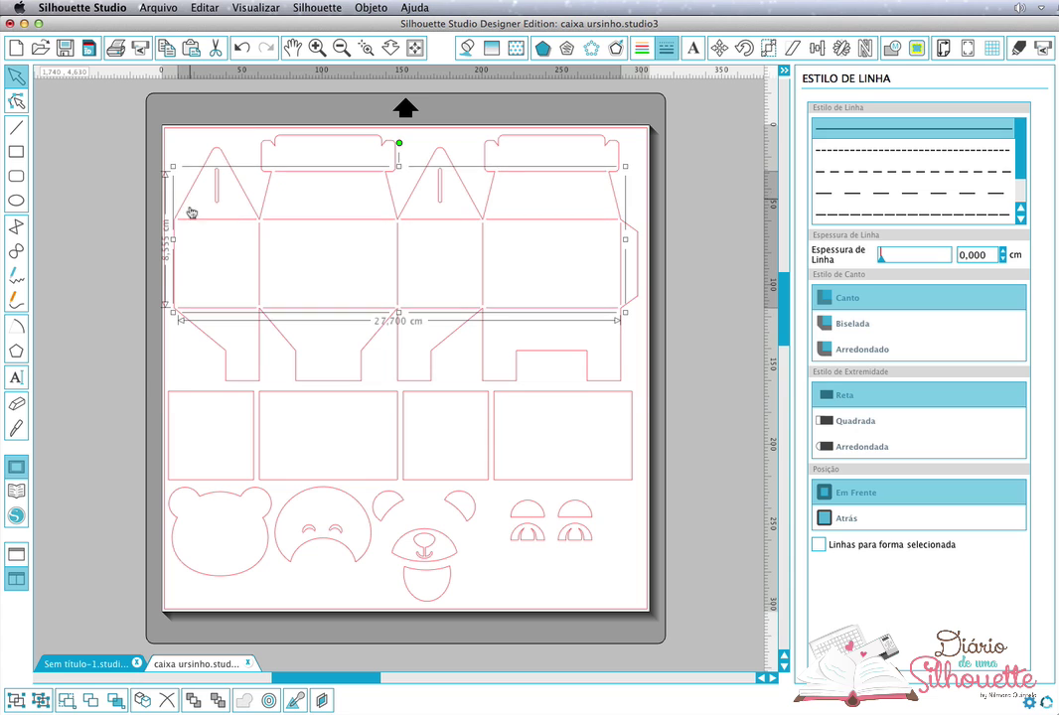
left_click(191, 229)
left_click(191, 226)
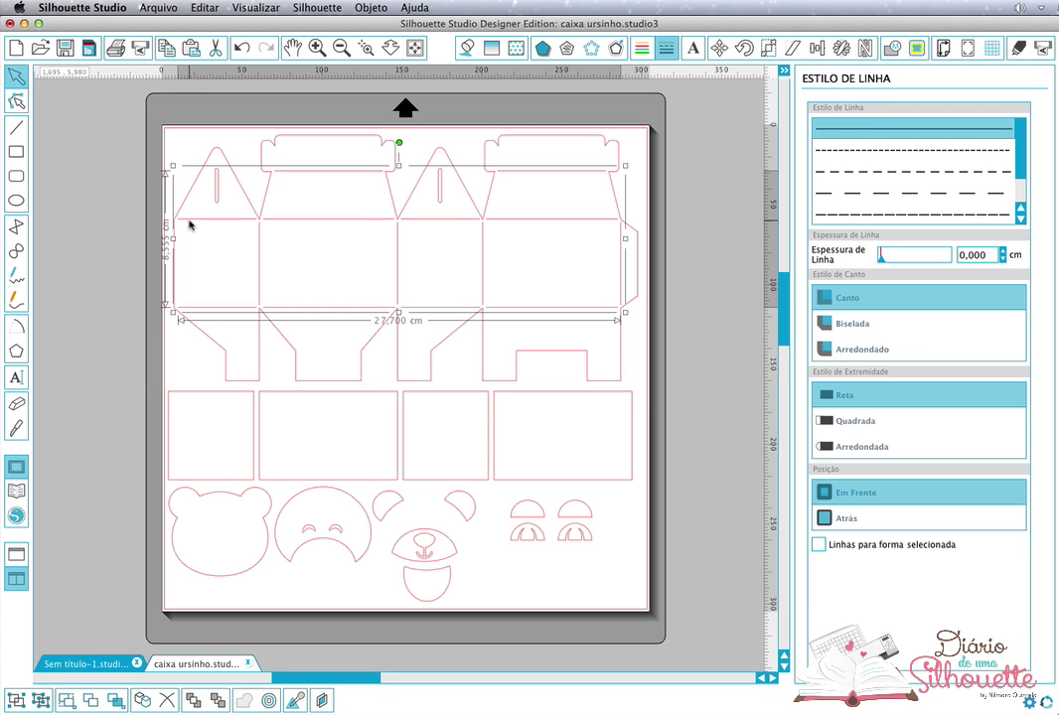
left_click(190, 232)
left_click(204, 207)
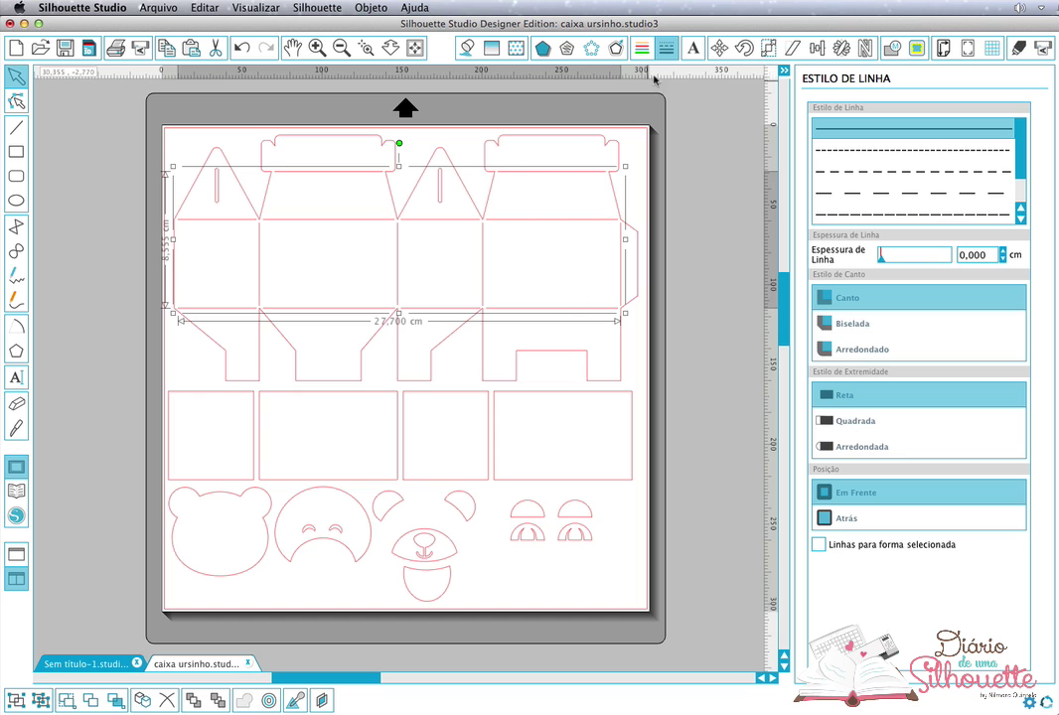
left_click(643, 47)
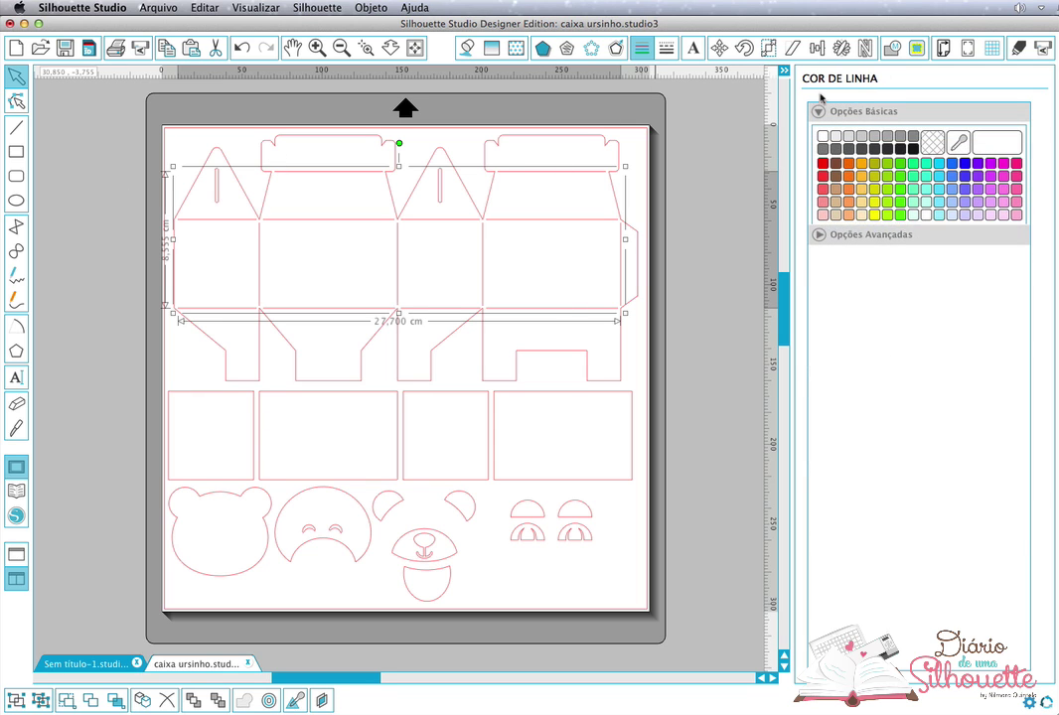
left_click(912, 152)
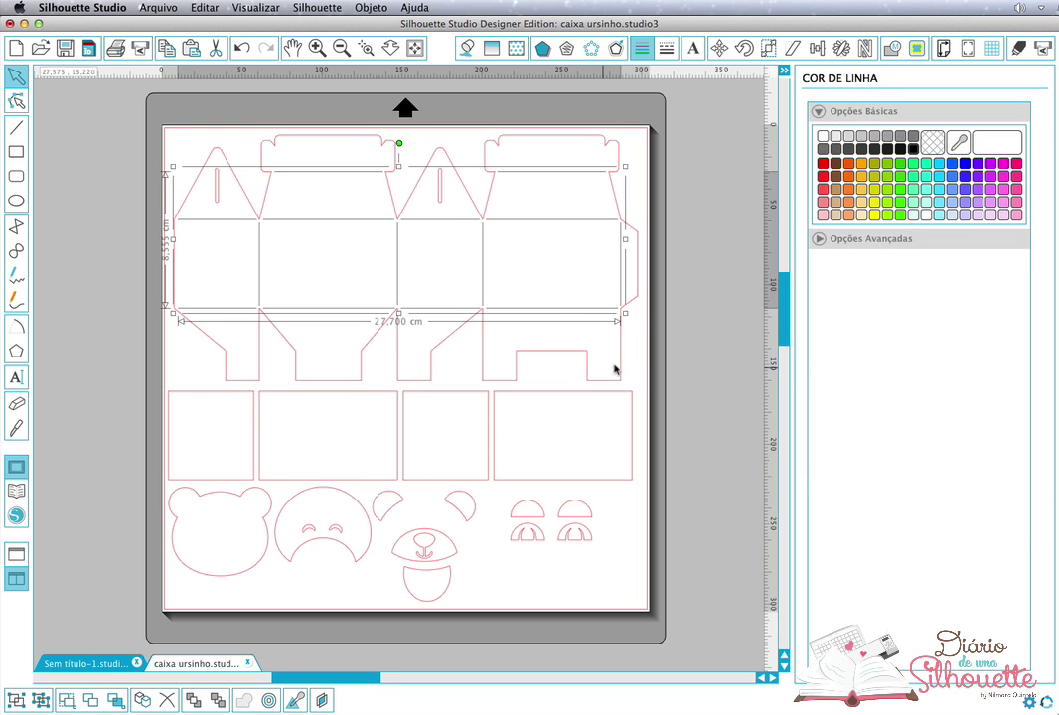
left_click(556, 313)
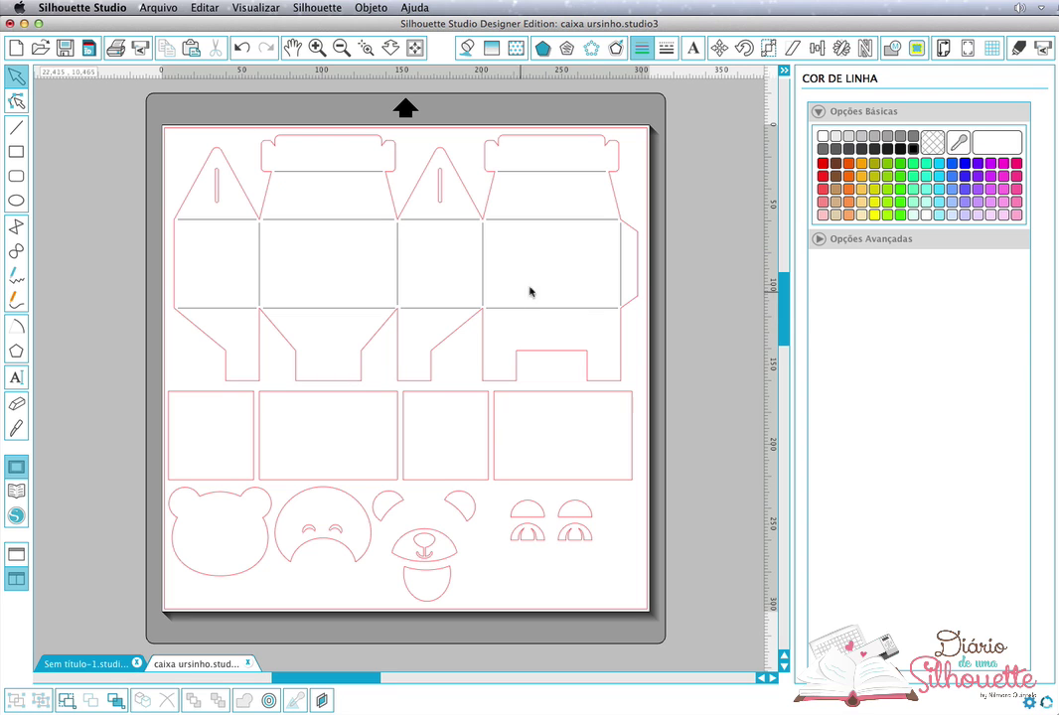
Check that the box's black fold lines and red cut outline can be selected as separate objects
left_click(621, 343)
left_click(505, 324)
left_click(514, 308)
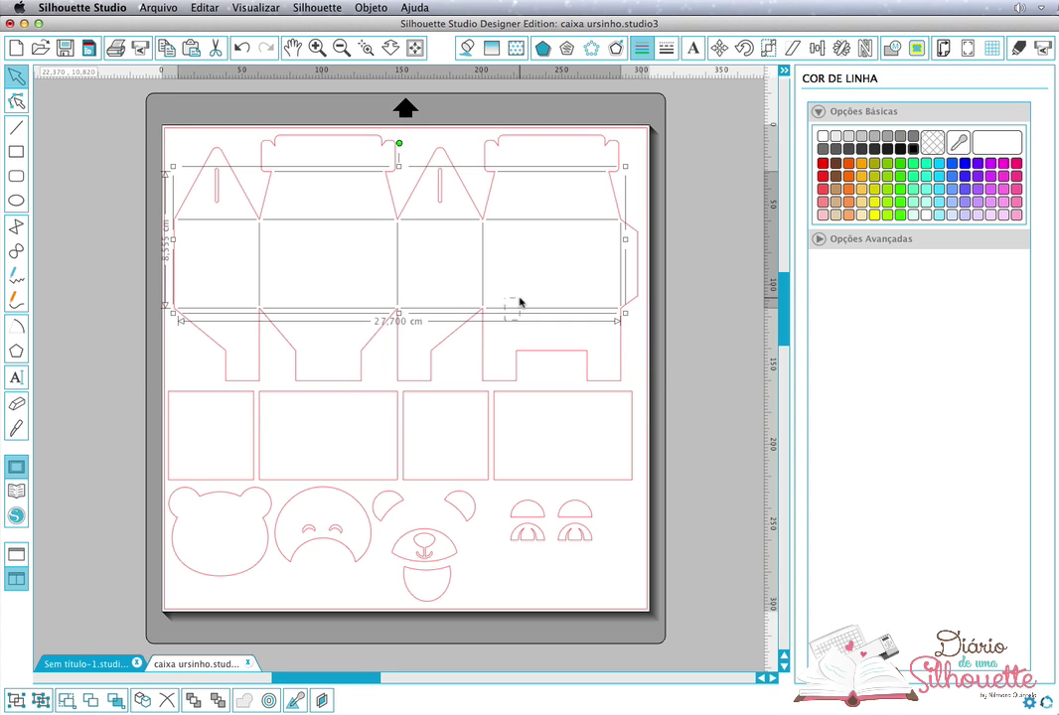
left_click(679, 374)
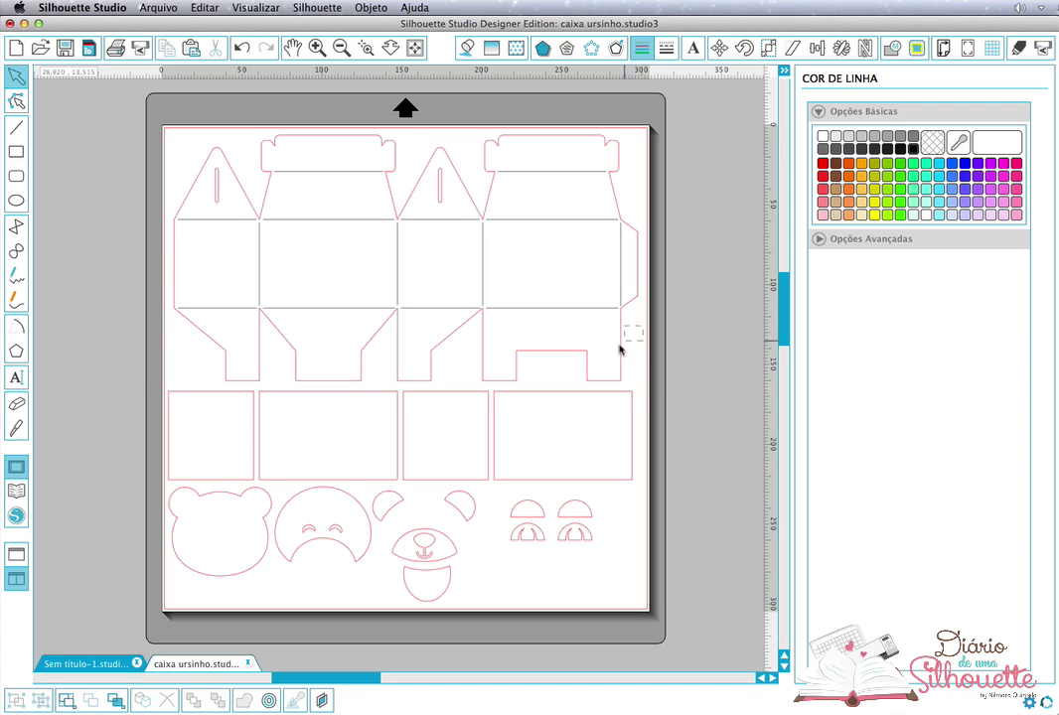
left_click(622, 345)
left_click(682, 369)
left_click_drag(682, 368, 118, 539)
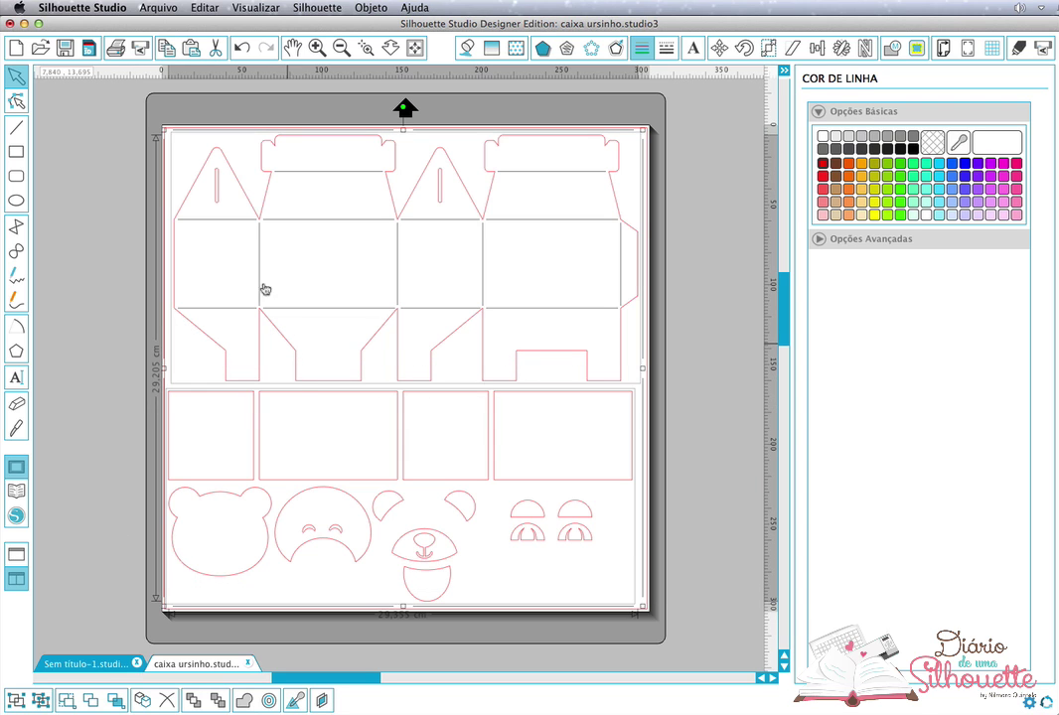
left_click(208, 220)
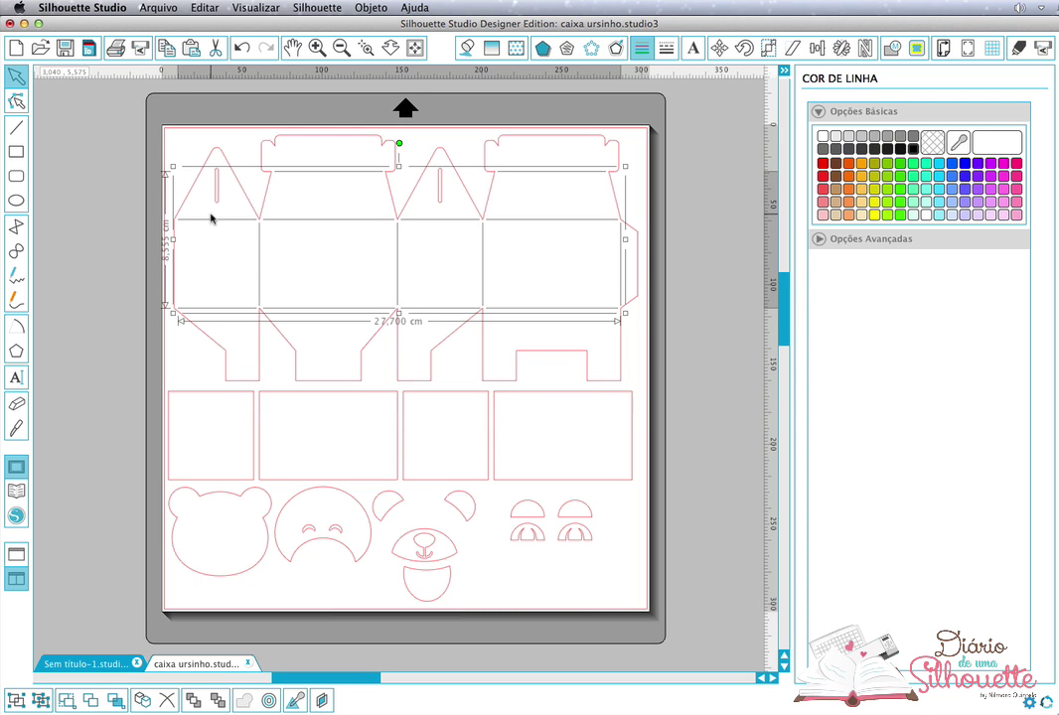
left_click(313, 245)
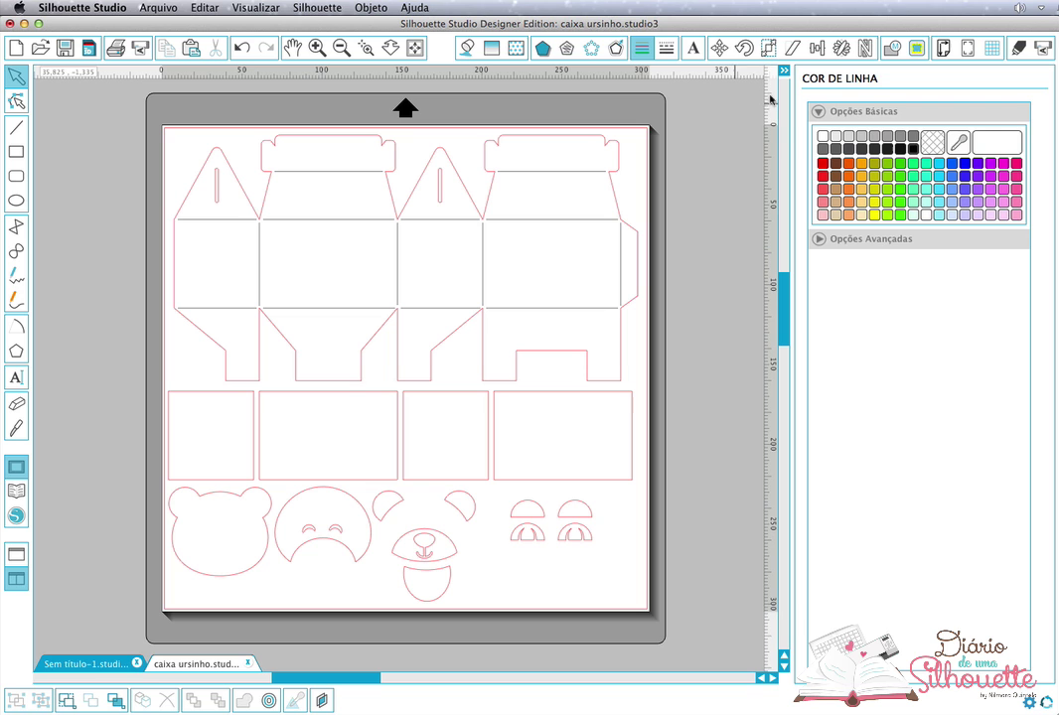
Display the cut settings and view the software's edition and version information
left_click(1020, 50)
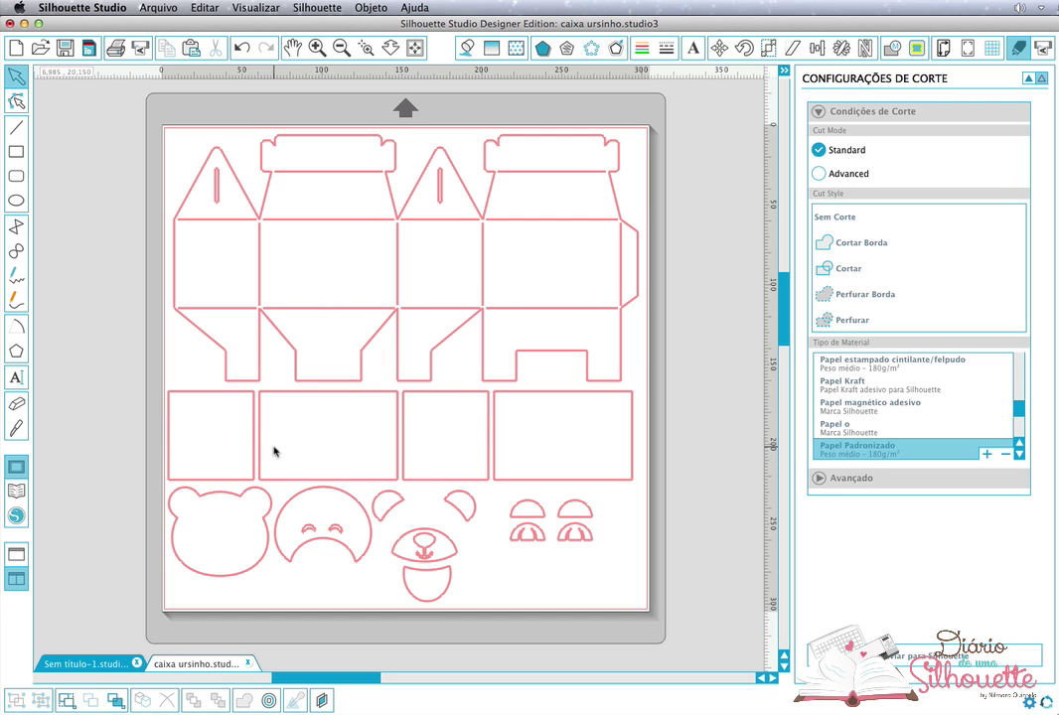
left_click(91, 8)
left_click(74, 22)
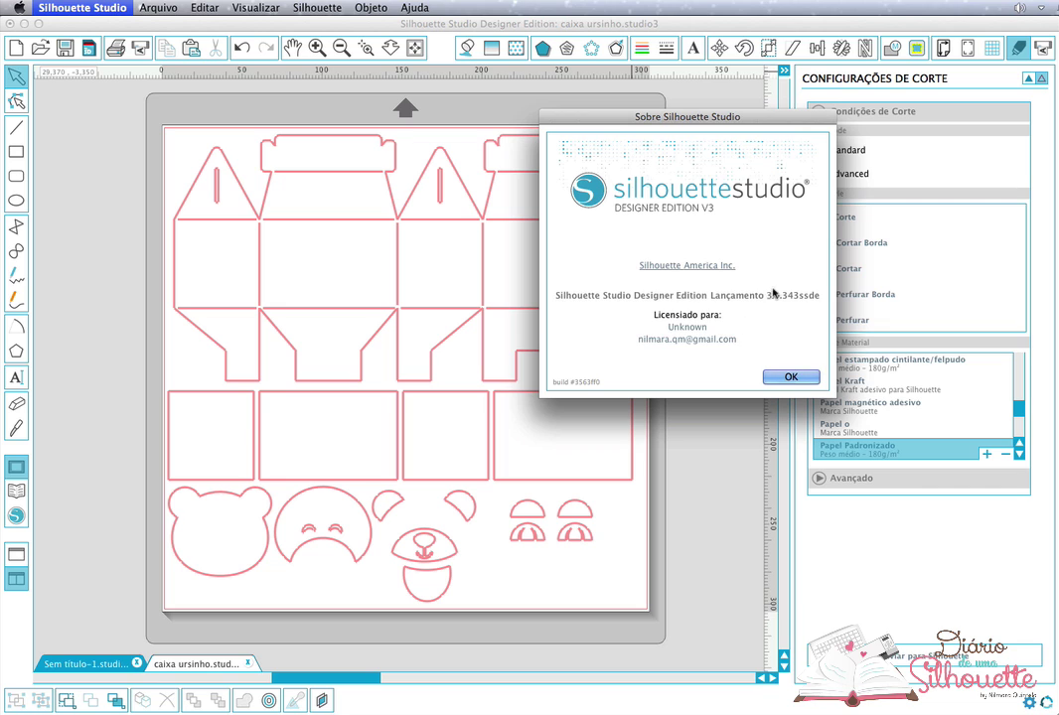
left_click(782, 377)
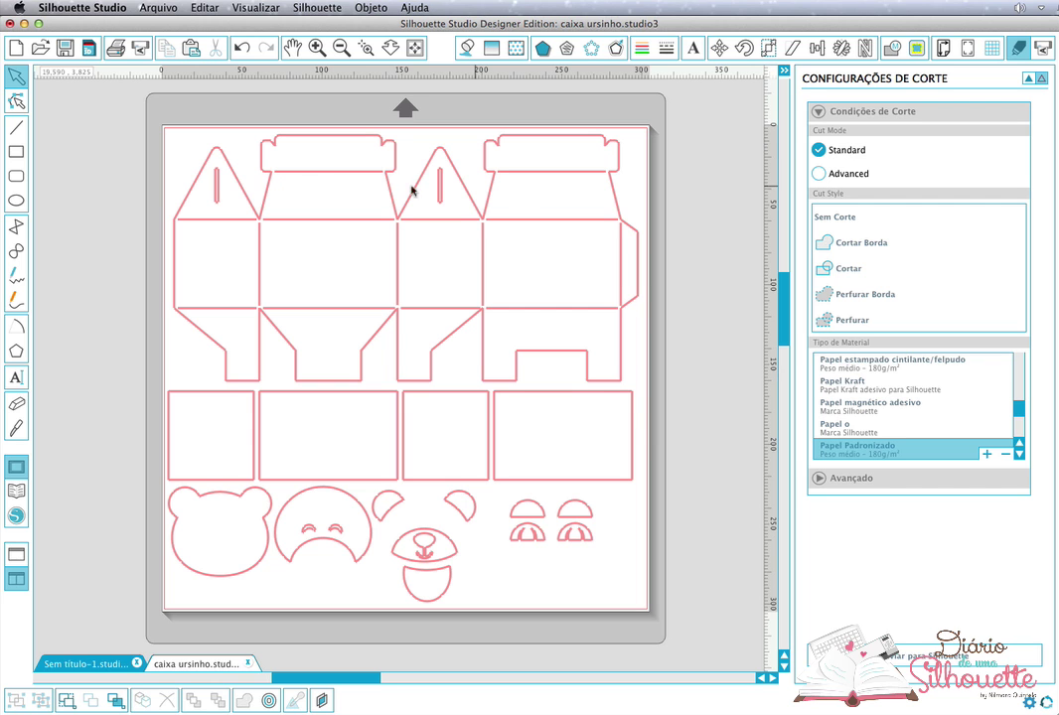
Try the Sem Corte and Cortar Borda cut styles on the box outline, restoring Cortar
left_click_drag(157, 124, 599, 608)
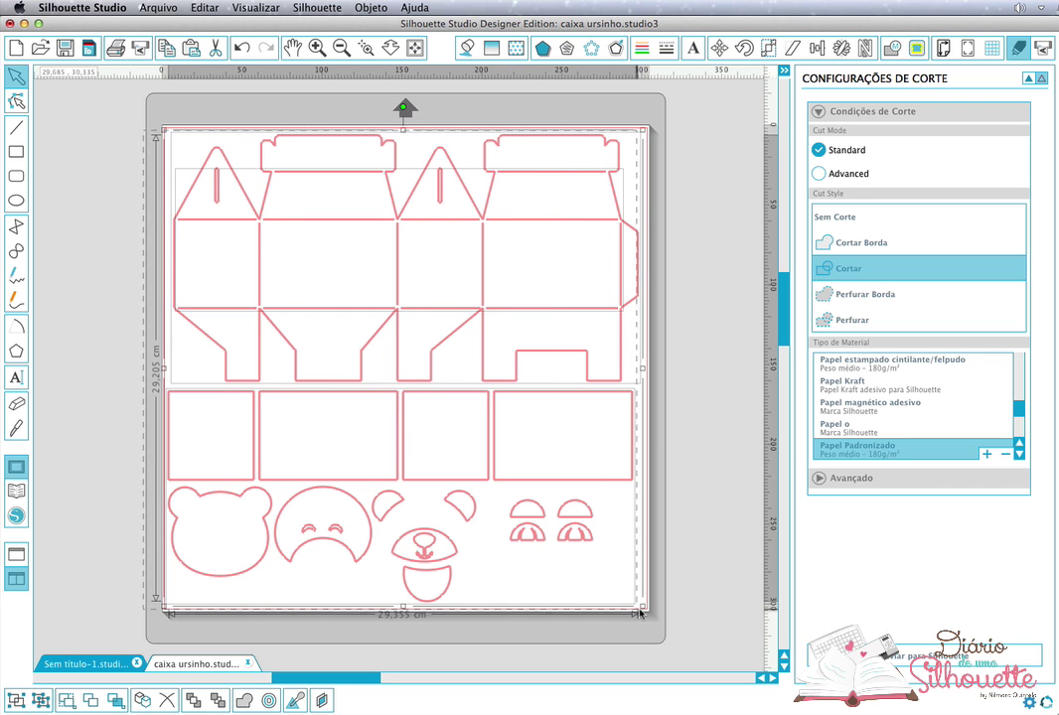
left_click_drag(672, 612, 105, 169)
left_click_drag(199, 170, 629, 349)
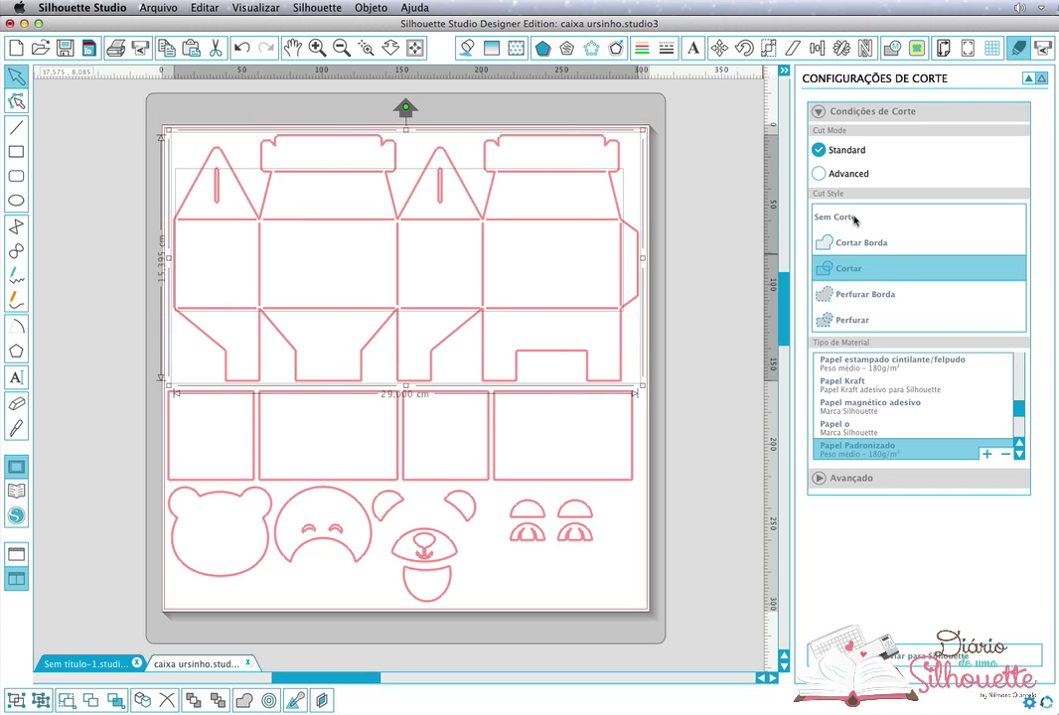
left_click(856, 221)
left_click(834, 266)
left_click(849, 248)
left_click(844, 268)
left_click(839, 219)
left_click(845, 271)
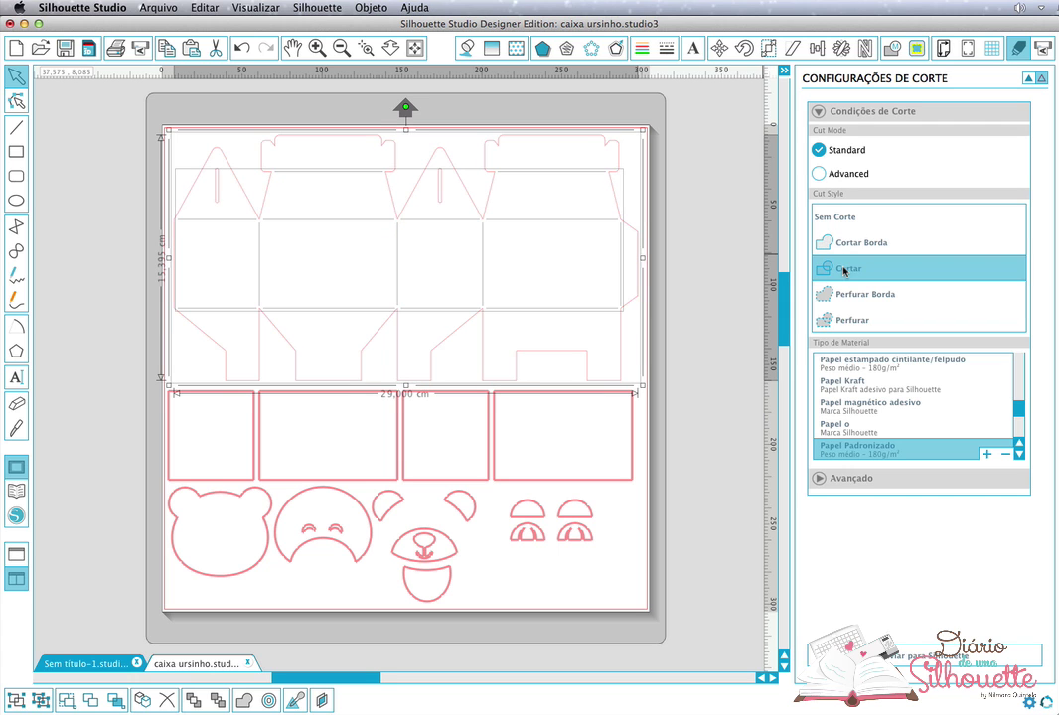
left_click(665, 593)
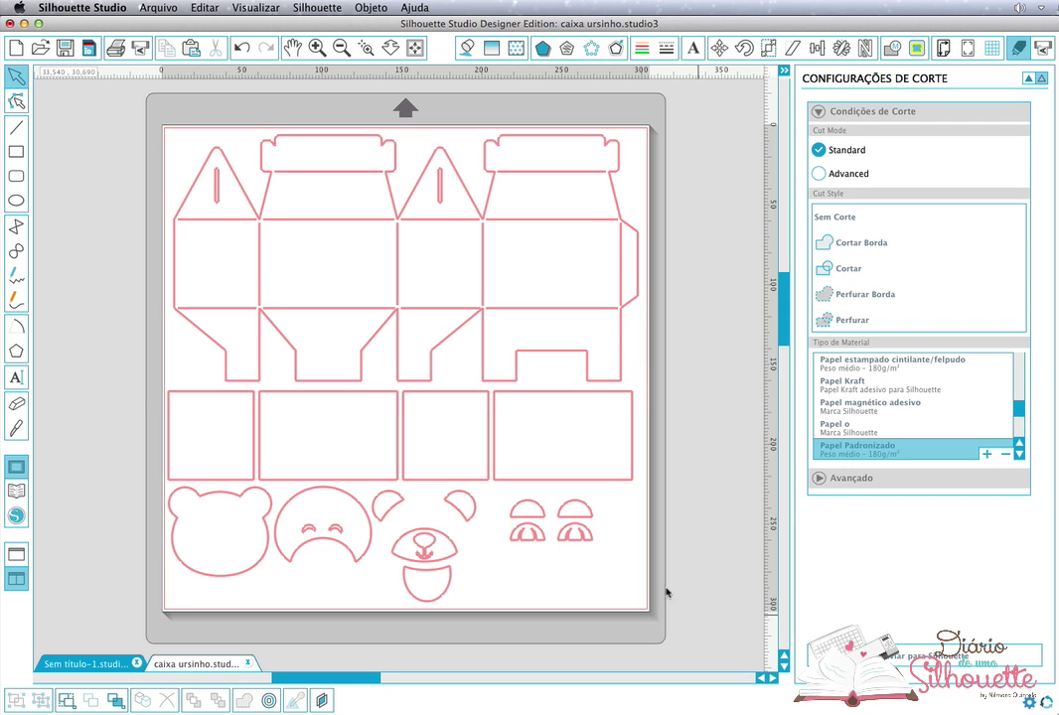
Set the cut style of the box's fold lines to Sem Corte so only the outlines are cut
left_click(234, 169)
left_click(119, 151)
left_click(598, 311)
left_click(839, 217)
left_click(236, 235)
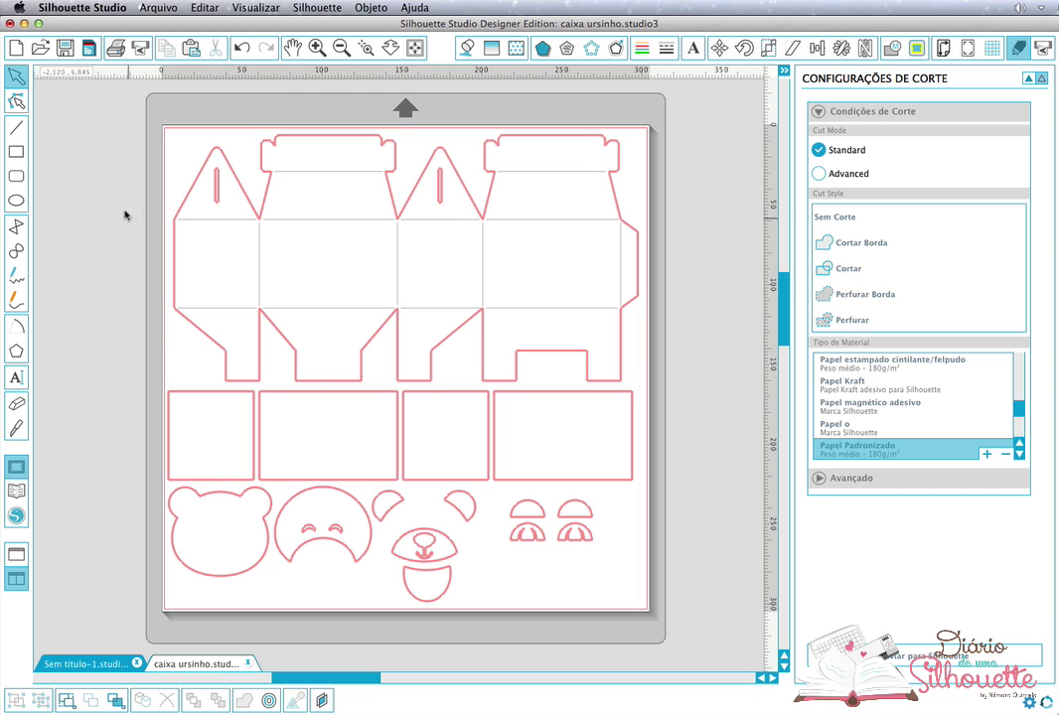
Set all shapes to Sem Corte and only the box's fold lines to Cortar
left_click_drag(119, 174, 642, 603)
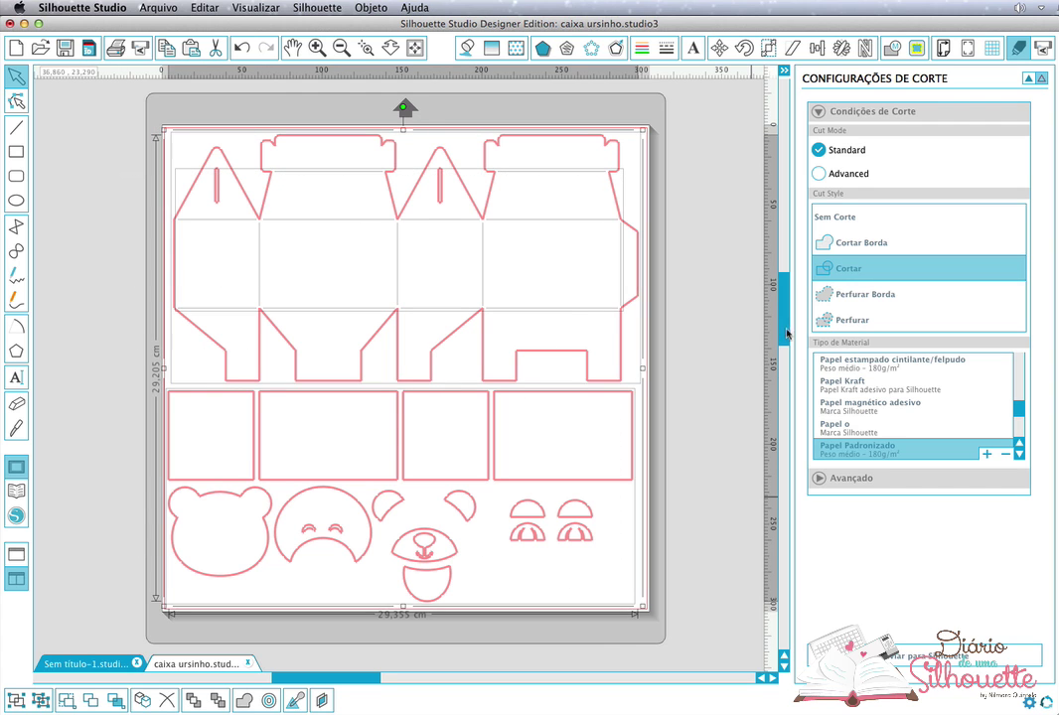
left_click(826, 220)
left_click(629, 213)
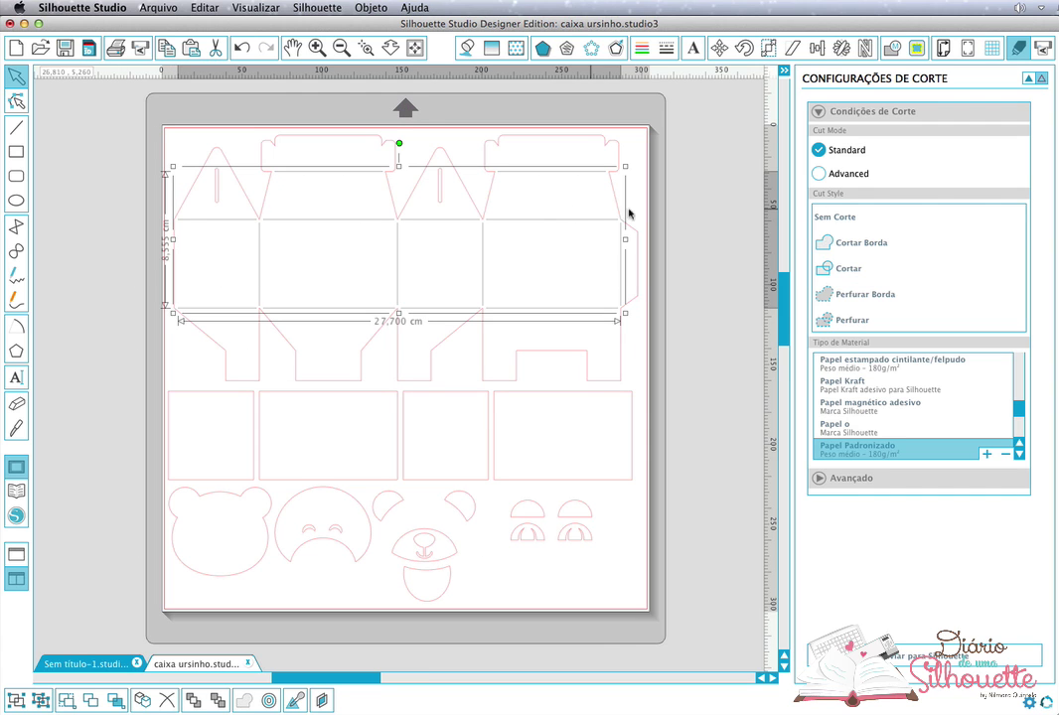
left_click(834, 268)
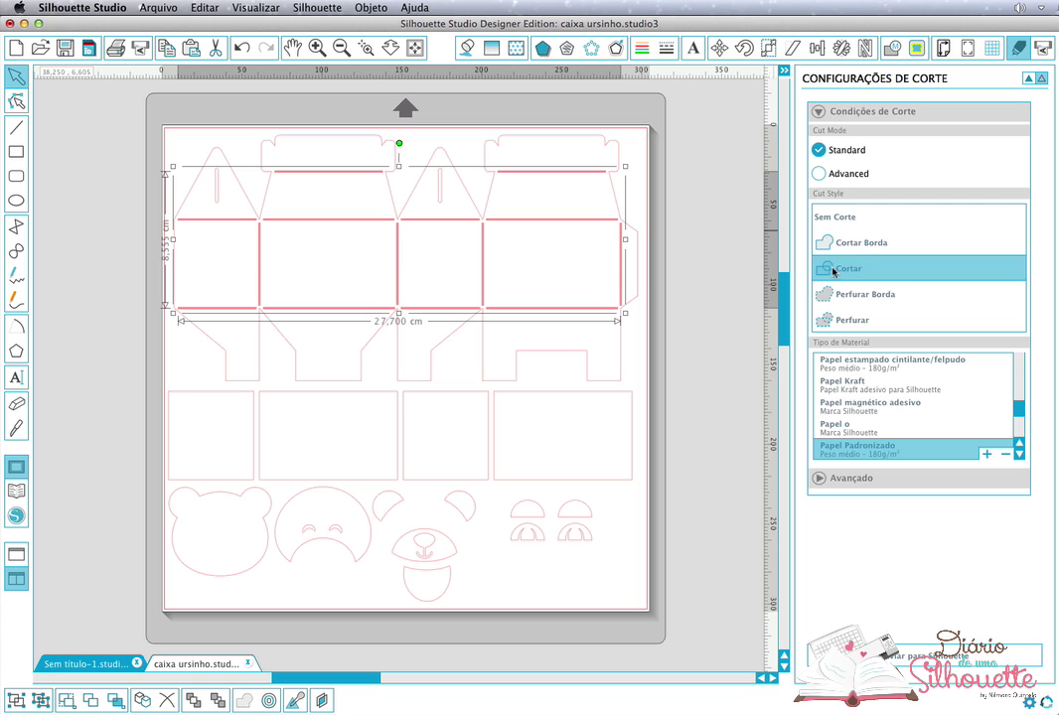
left_click(712, 328)
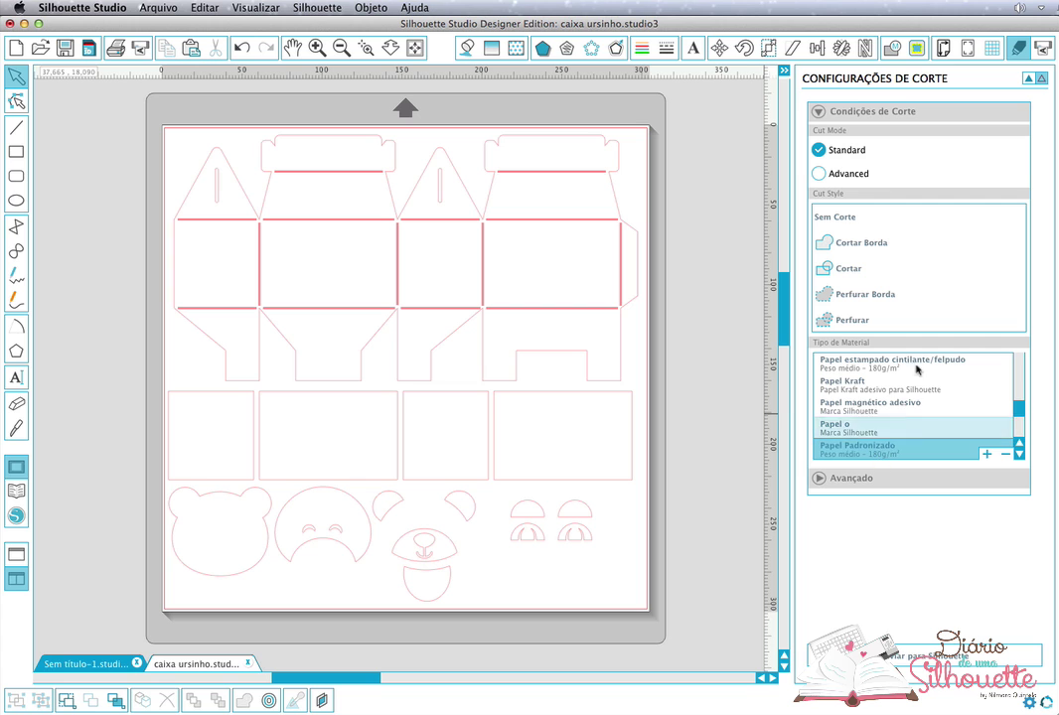
Set the cut style of every shape on the page to Cortar
left_click_drag(696, 107, 206, 553)
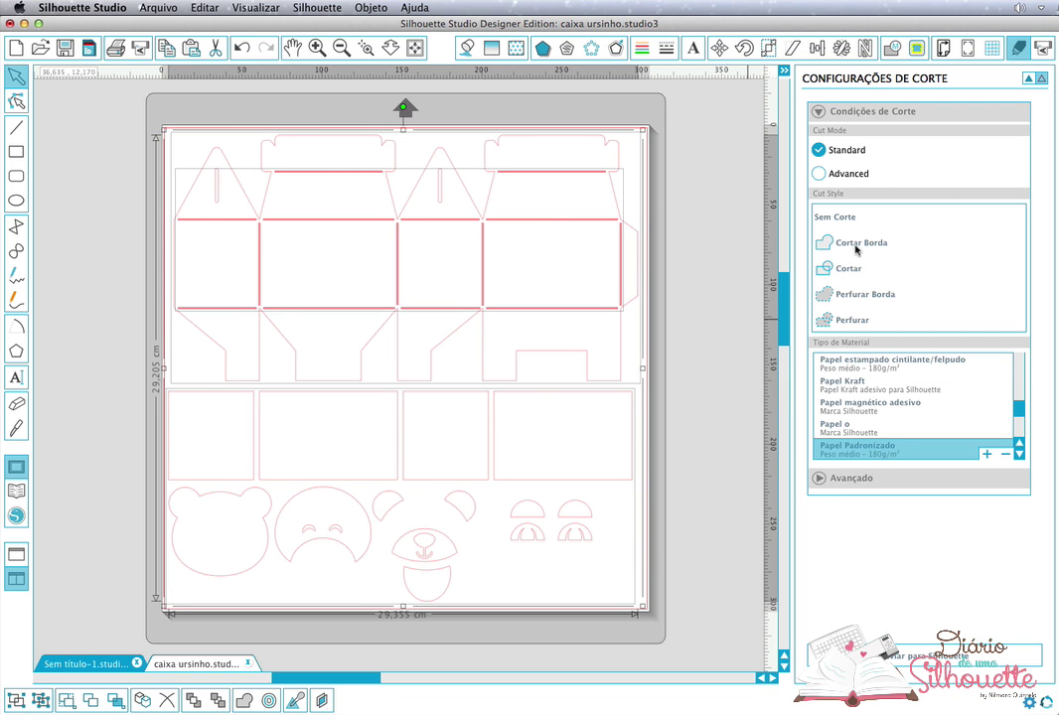
left_click(830, 269)
left_click(665, 370)
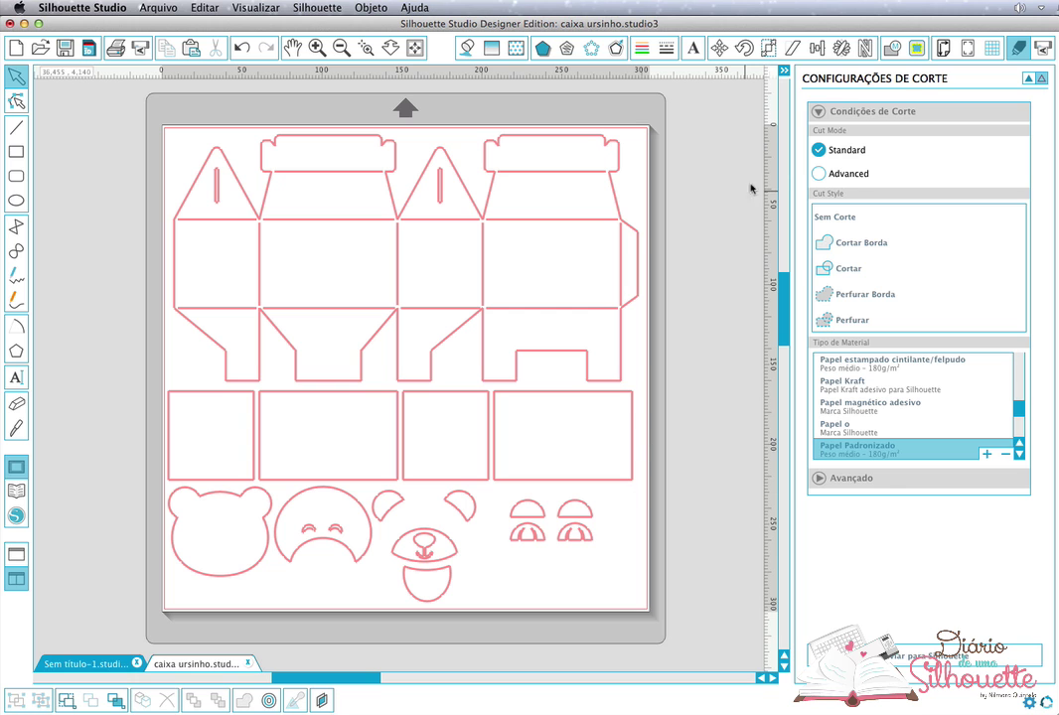
Switch the cut settings to Advanced mode by Line Color and check the fold lines and outline on the page
left_click(847, 177)
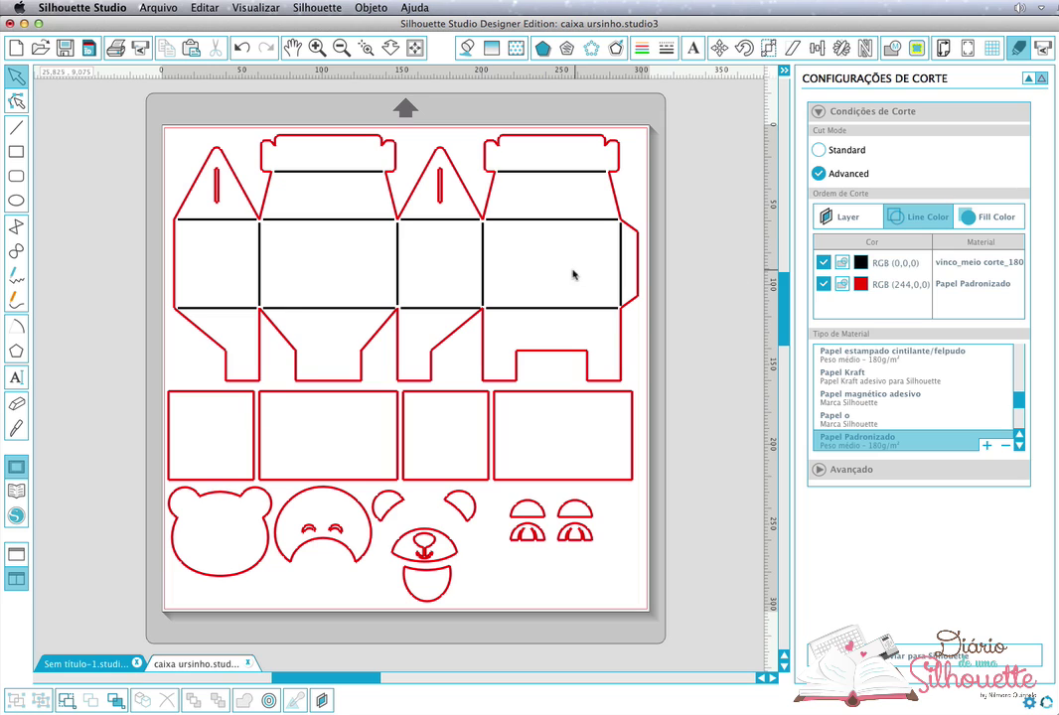
left_click_drag(539, 250, 556, 213)
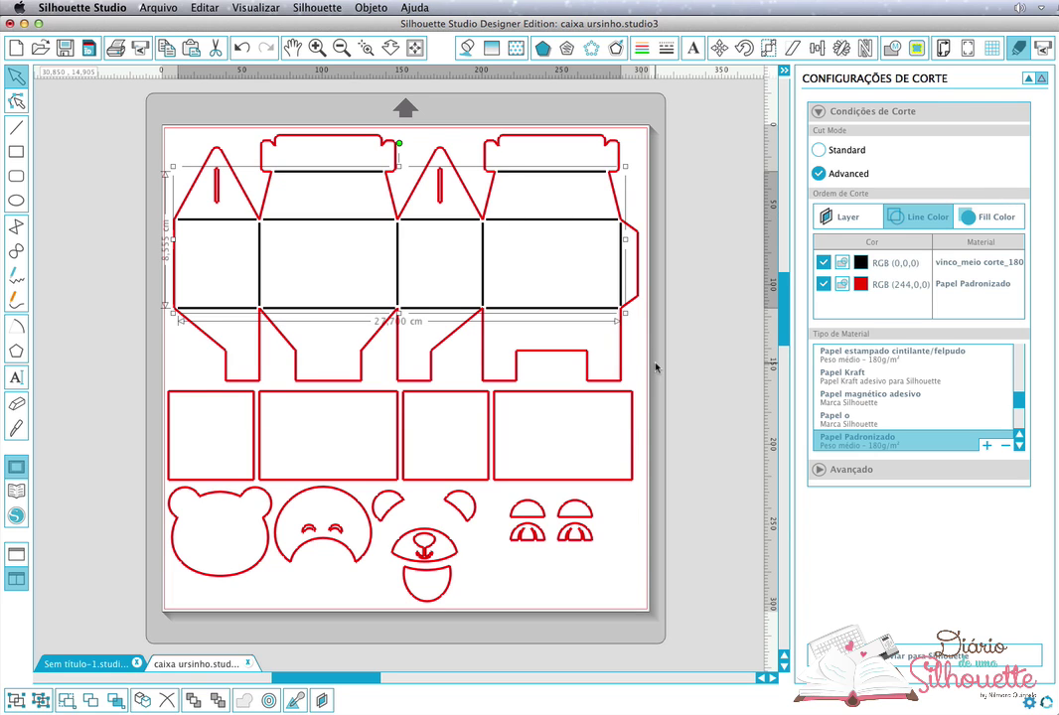
left_click(613, 347)
left_click(685, 366)
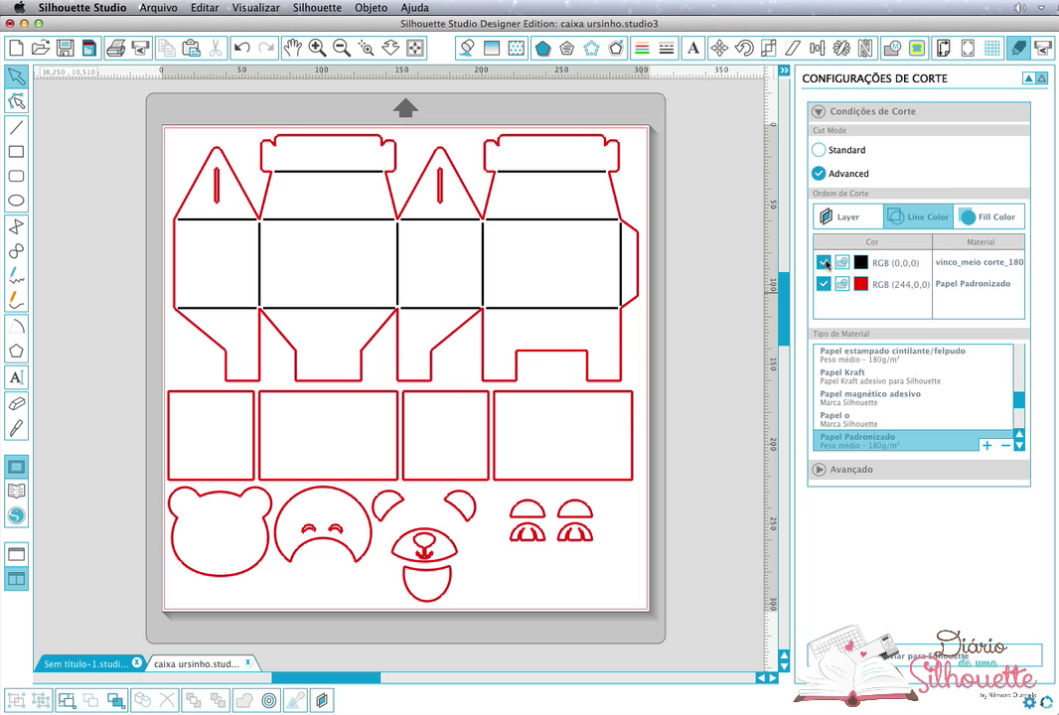
Compare the cut settings of the black fold lines, using vinco_meio corte_180, with the red outlines, using Papel Padronizado
left_click(884, 266)
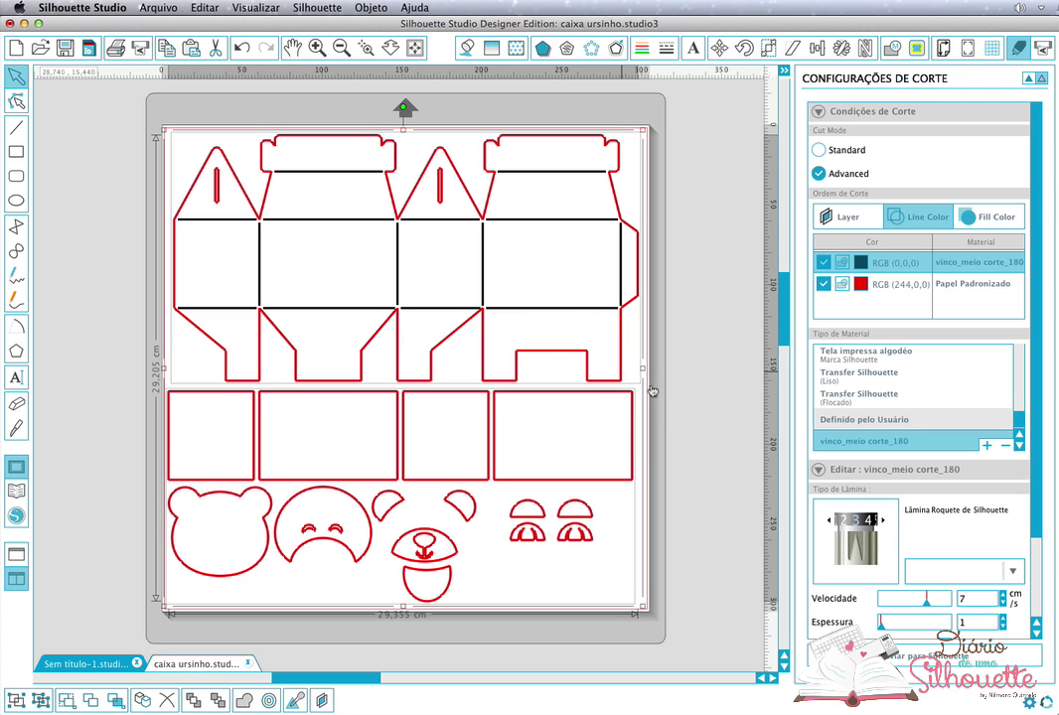
left_click_drag(657, 367, 609, 348)
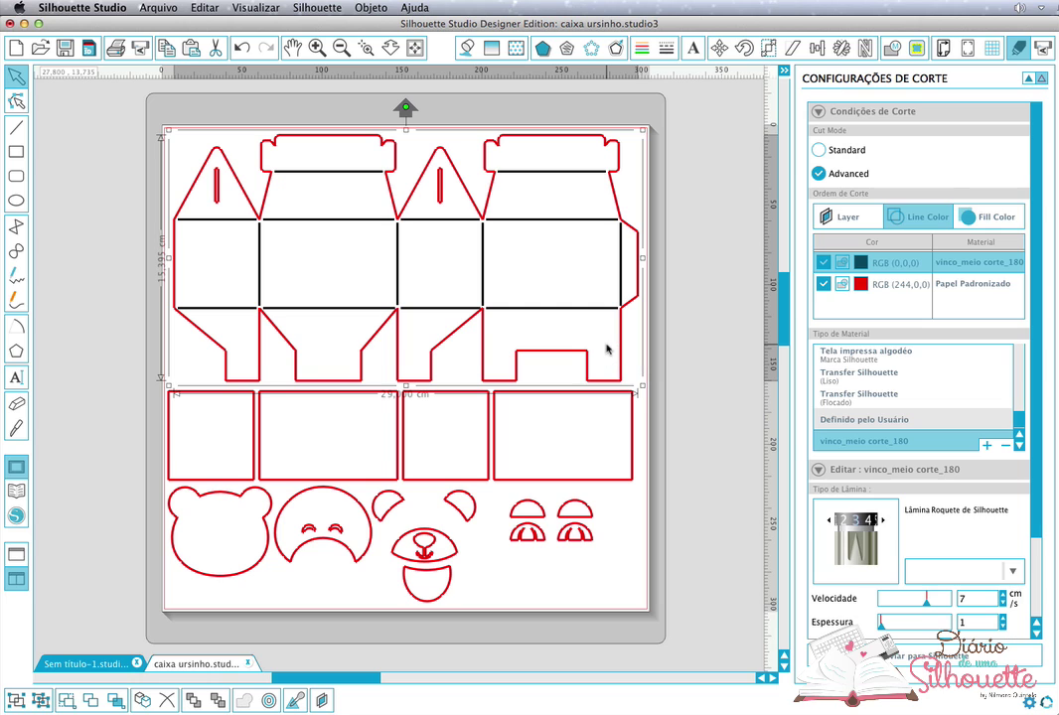
left_click(656, 354)
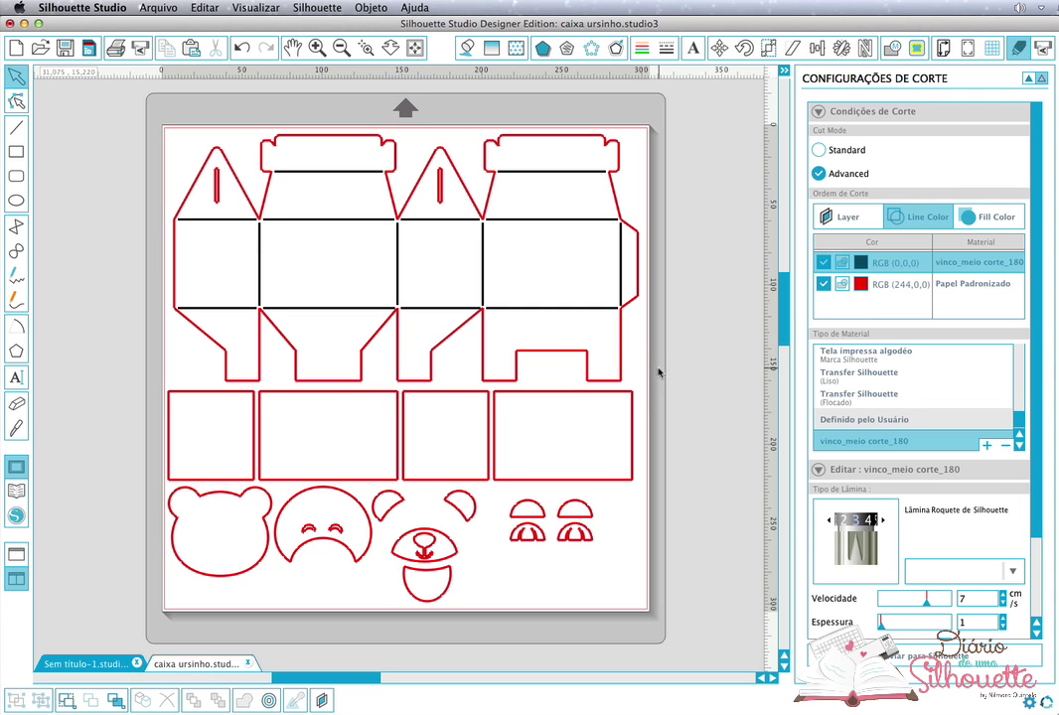
left_click(919, 285)
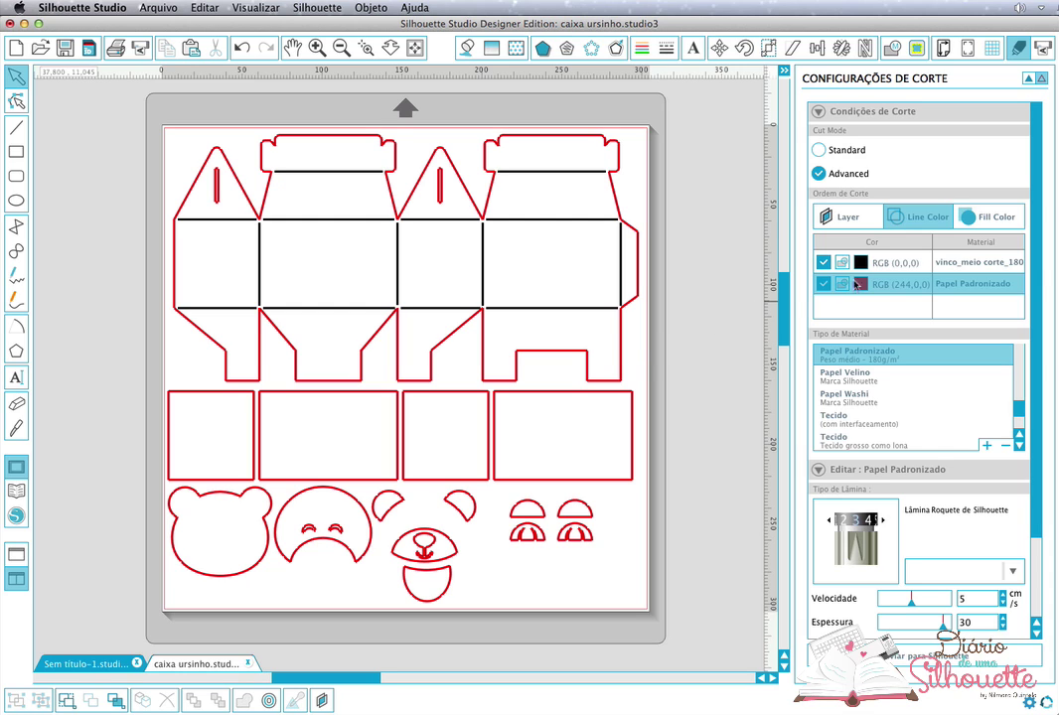
left_click(950, 265)
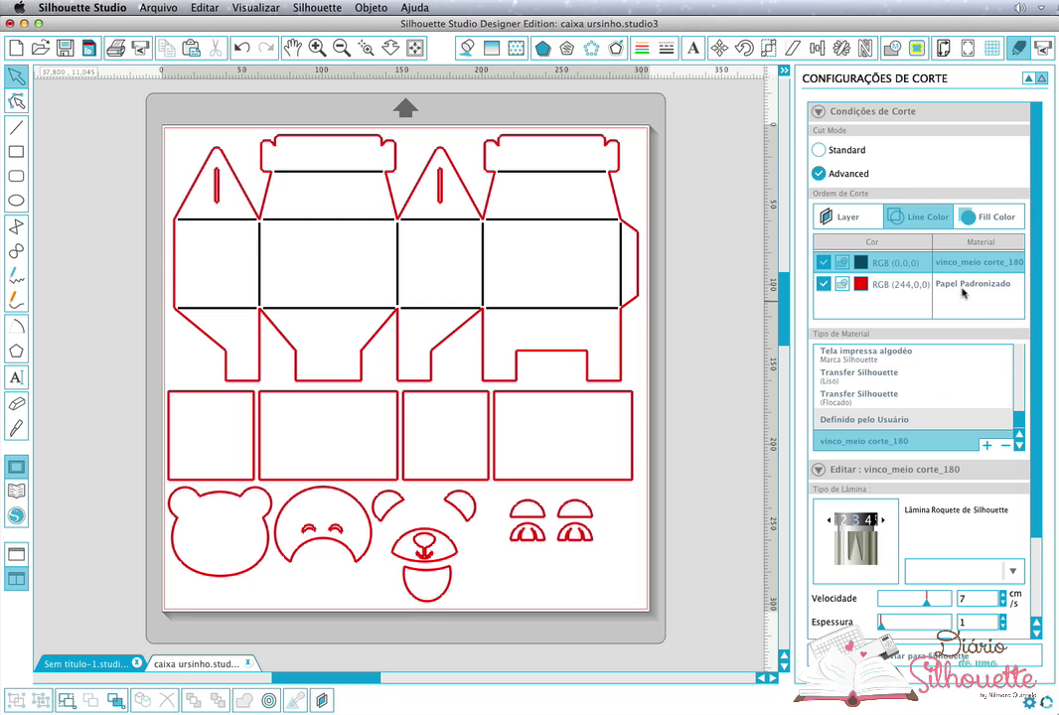
Add a user-defined material named "vinco meio corte_180" from the red line colour's cut settings
left_click(944, 285)
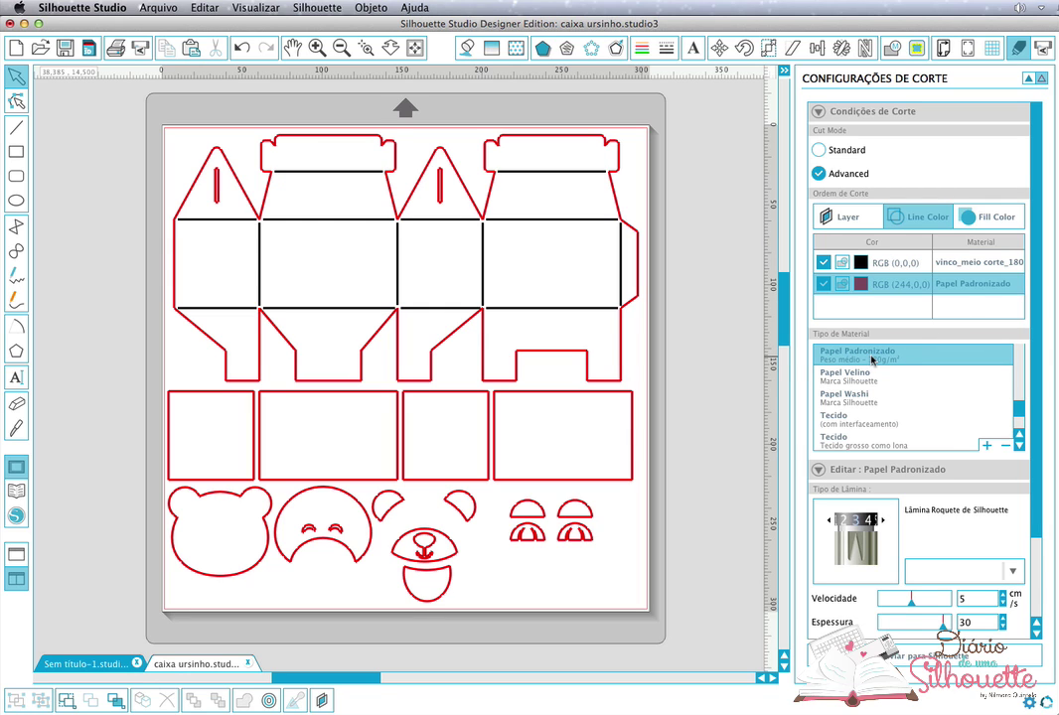
scroll(919, 497, "down", 2)
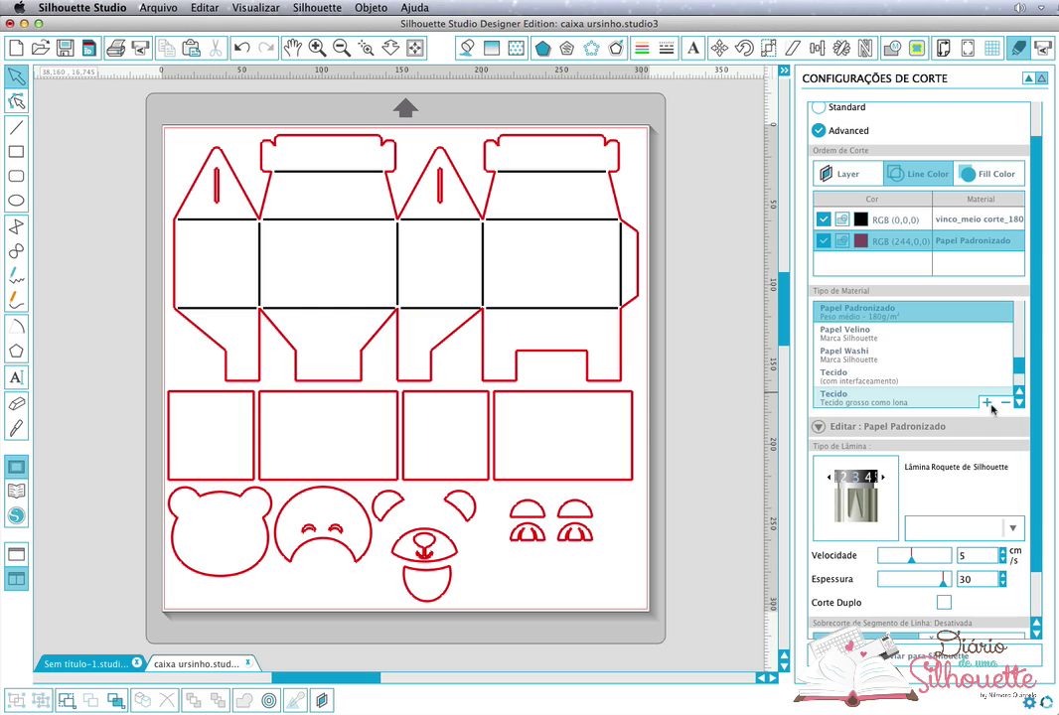
left_click(986, 404)
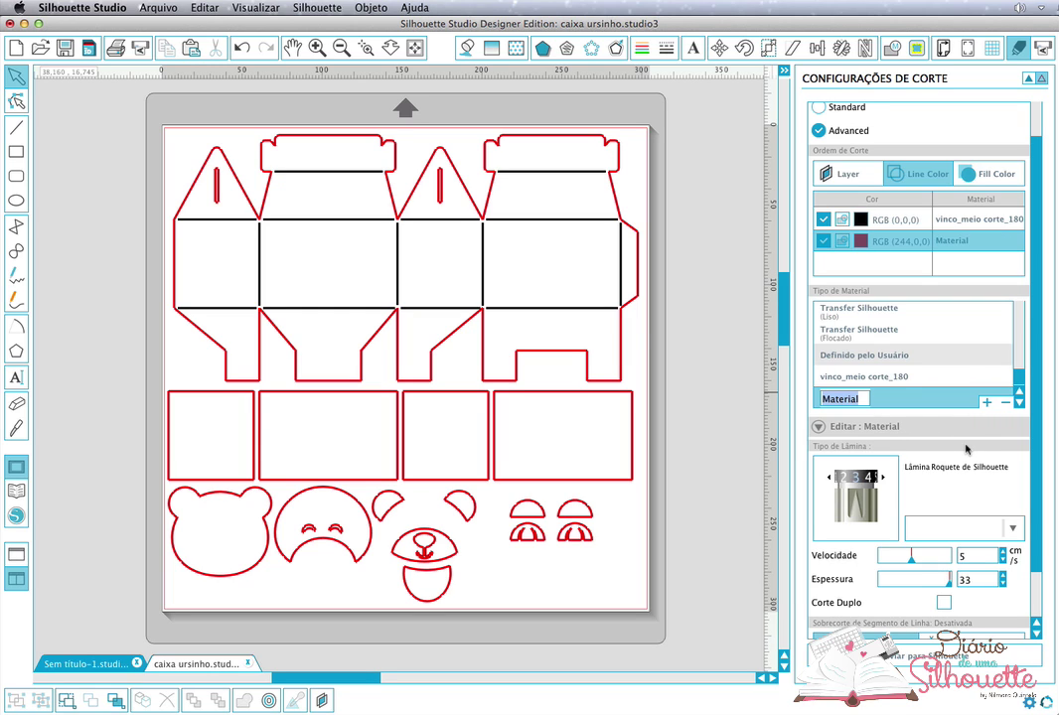
left_click(857, 399)
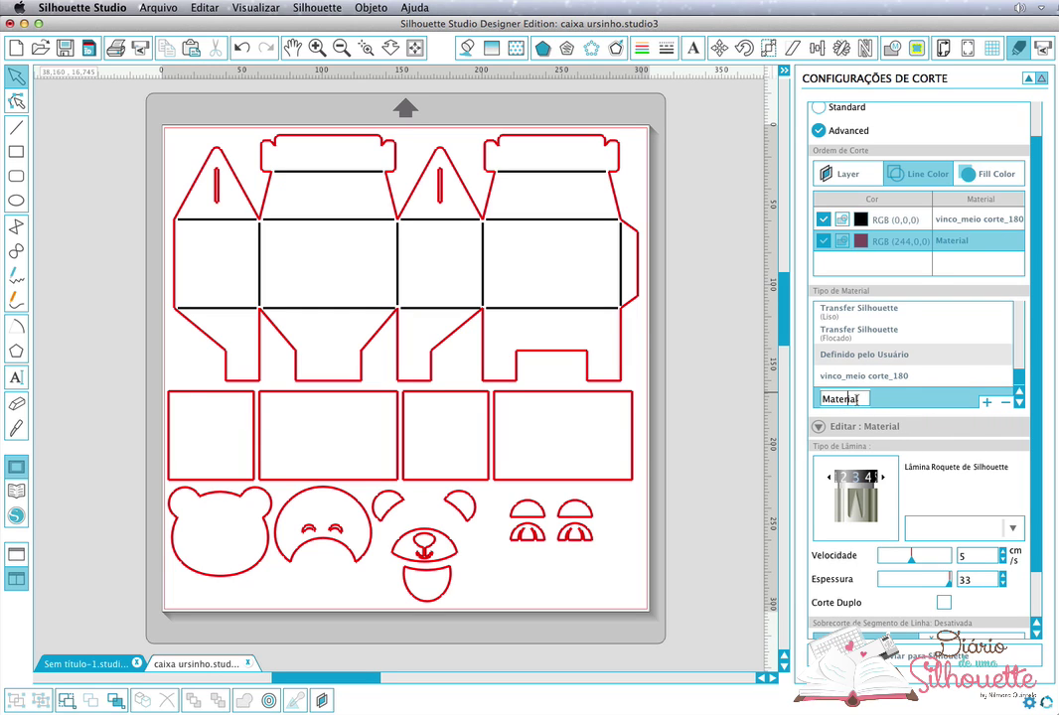
left_click_drag(860, 398, 823, 403)
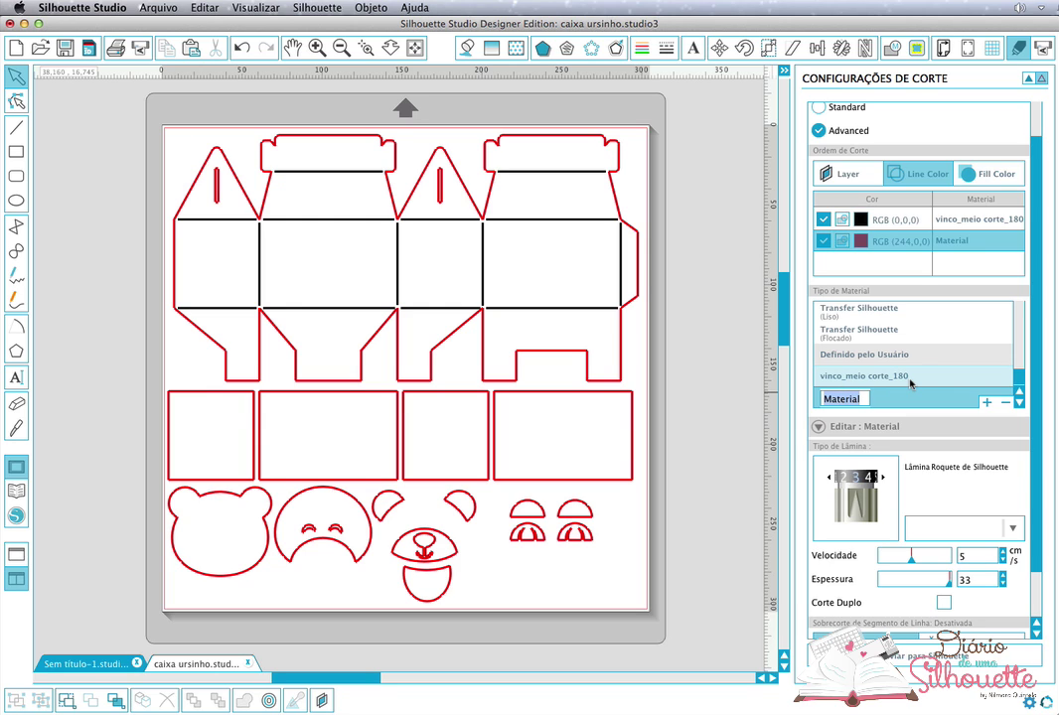
type("vin")
type("co meio corte_")
type("180")
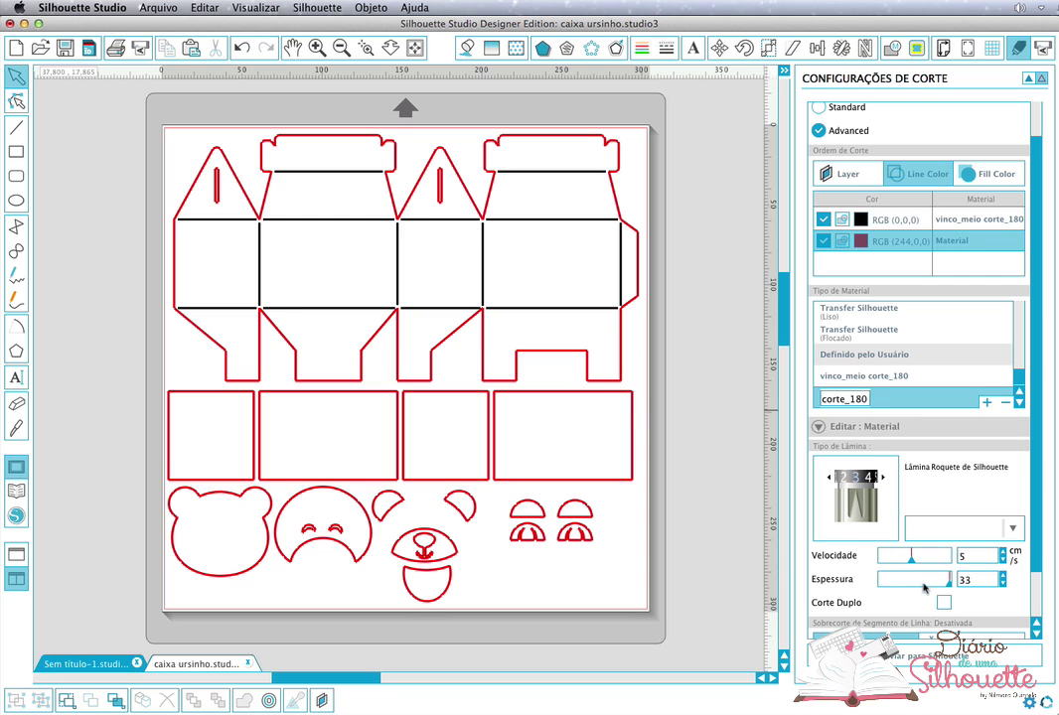
Set the new material's speed to 7 cm/s and thickness to 1, and confirm its name
left_click_drag(948, 589, 846, 586)
left_click(1004, 552)
left_click(1004, 553)
scroll(962, 534, "down", 2)
scroll(962, 540, "up", 3)
scroll(963, 541, "down", 2)
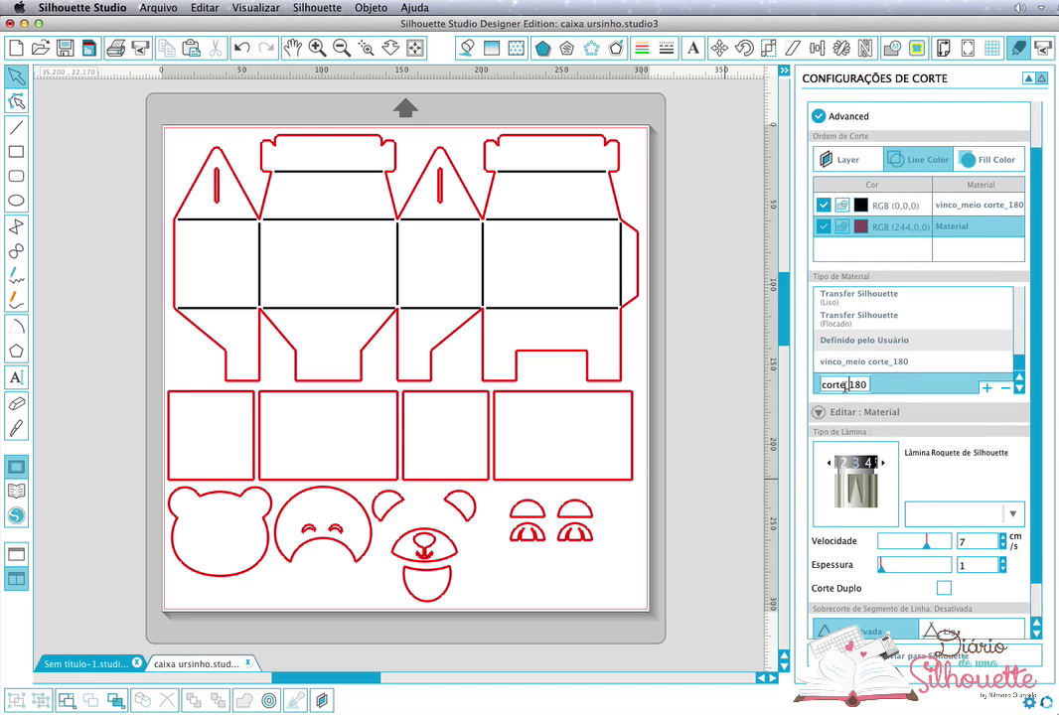
key("Return")
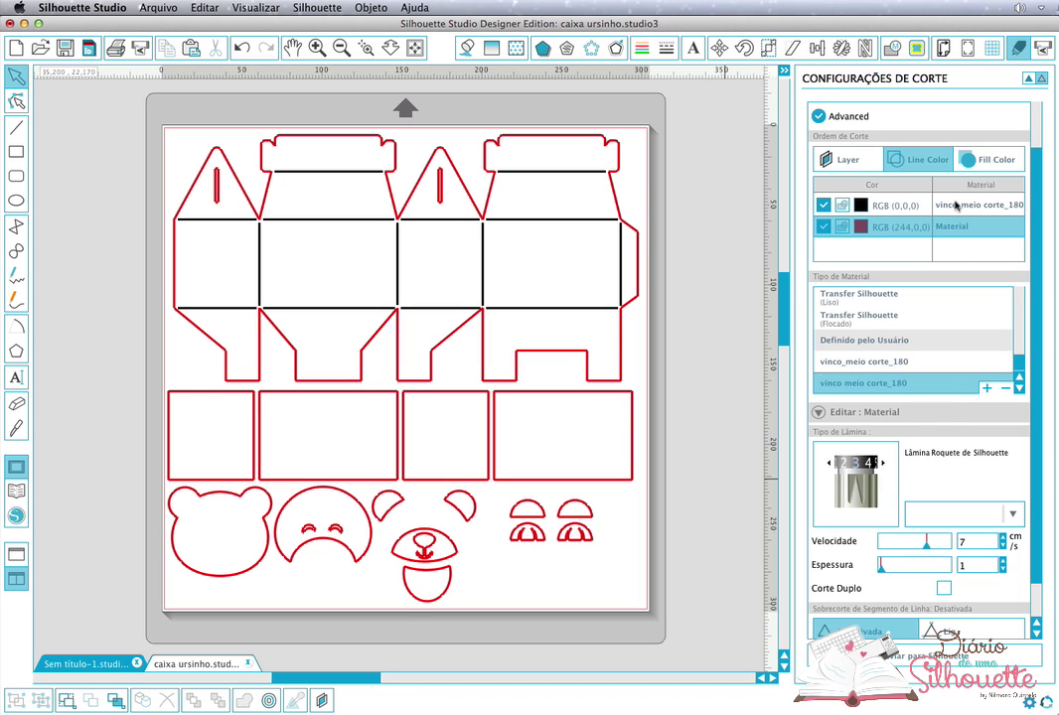
Assign vinco meio corte_180 to the black fold lines and Papel Padronizado to the red outlines
left_click(856, 205)
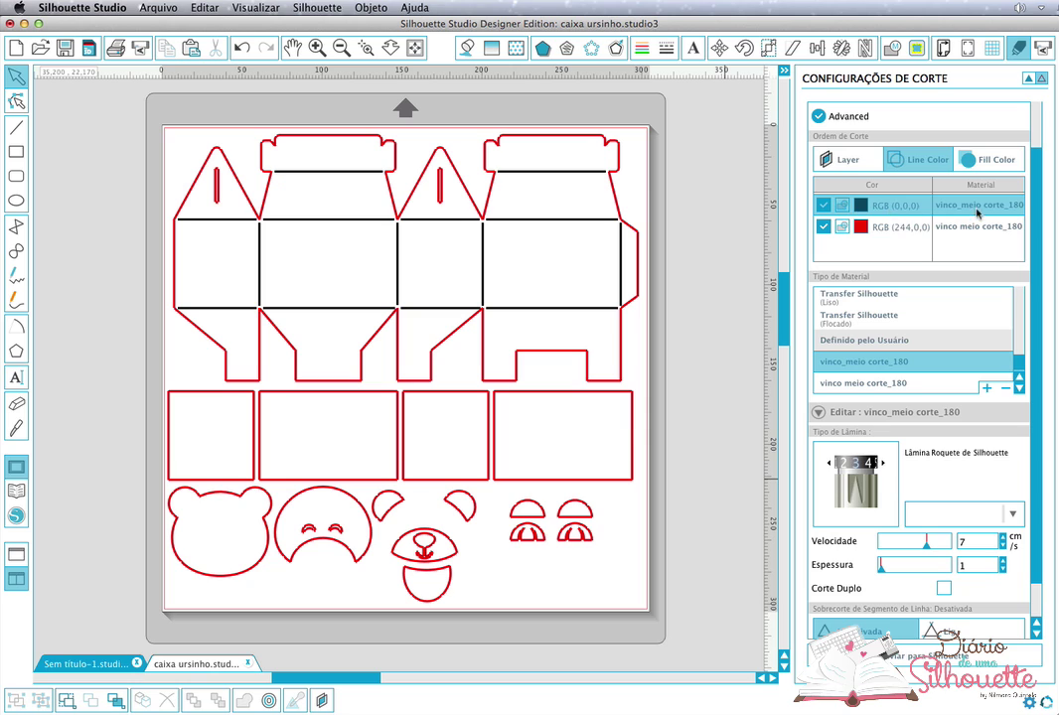
left_click(856, 388)
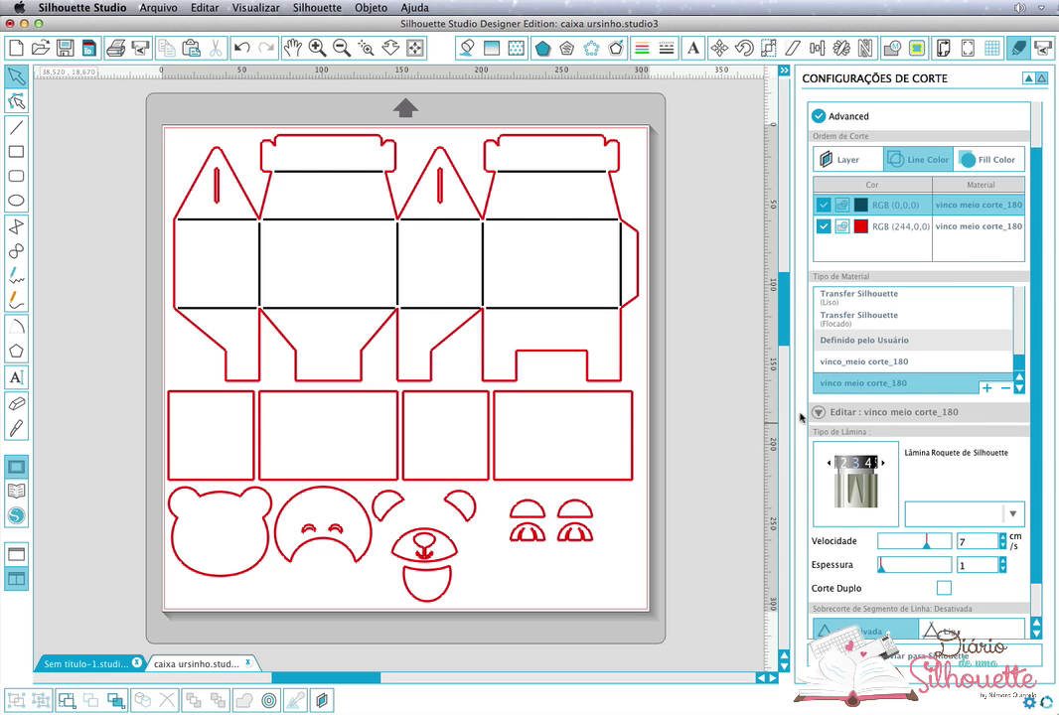
left_click(956, 229)
scroll(899, 338, "up", 5)
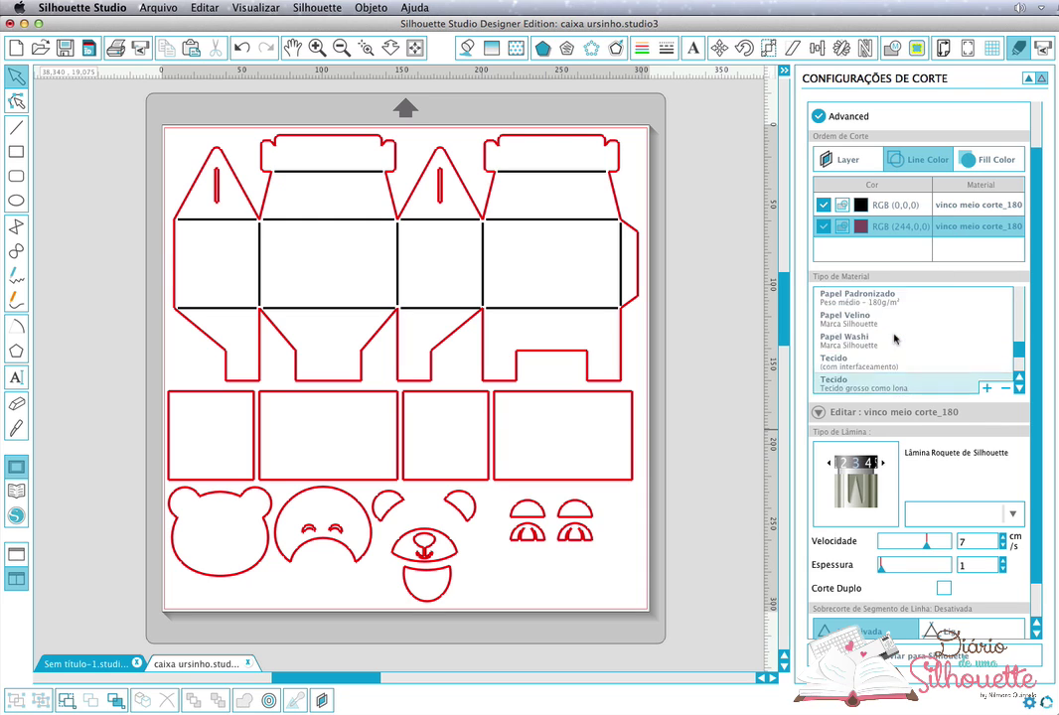
scroll(894, 337, "up", 2)
left_click(879, 341)
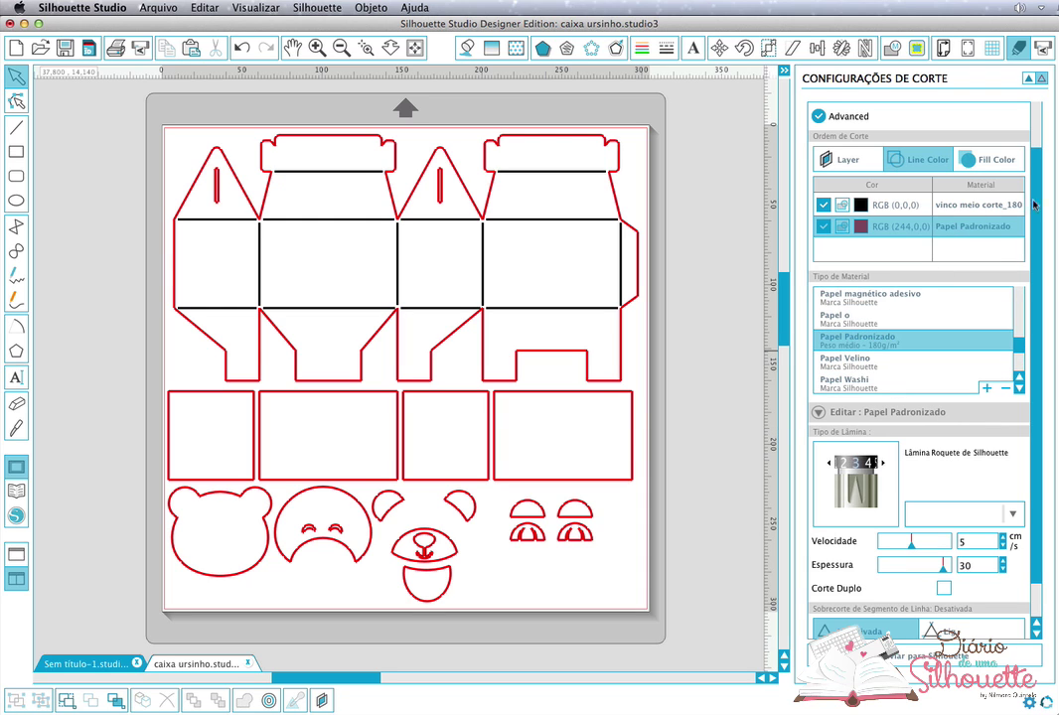
left_click(963, 208)
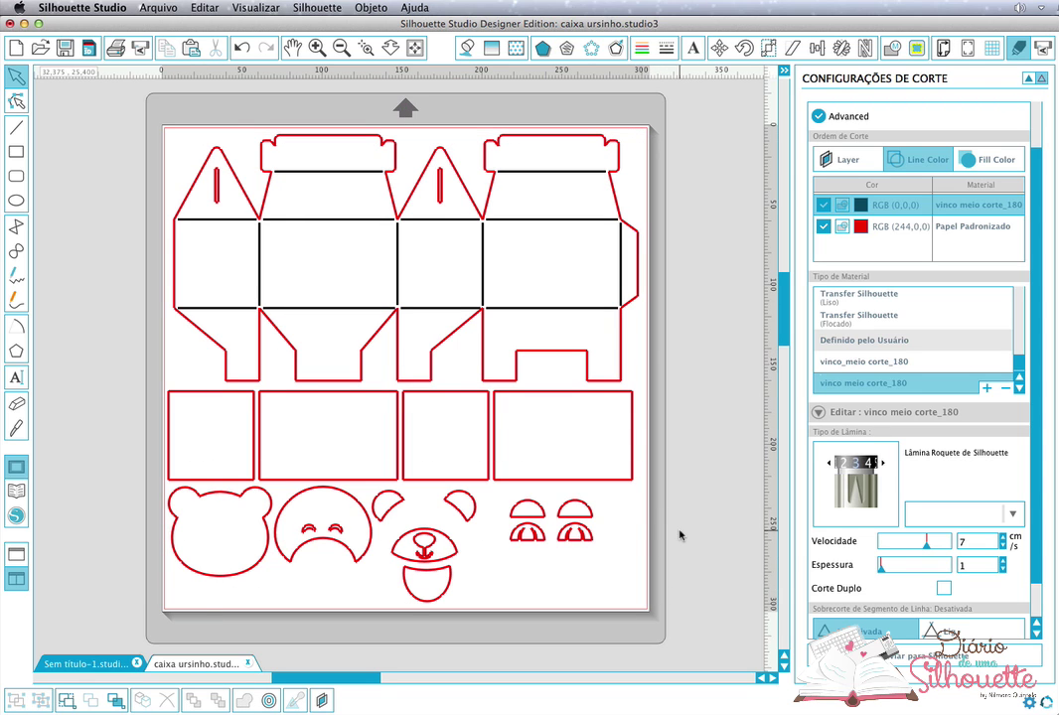
Move the four rectangles and all bear pieces off the page to its left, keeping only the box template
left_click_drag(689, 162, 125, 603)
left_click(463, 574)
left_click_drag(634, 544, 151, 385)
left_click_drag(554, 464, 47, 430)
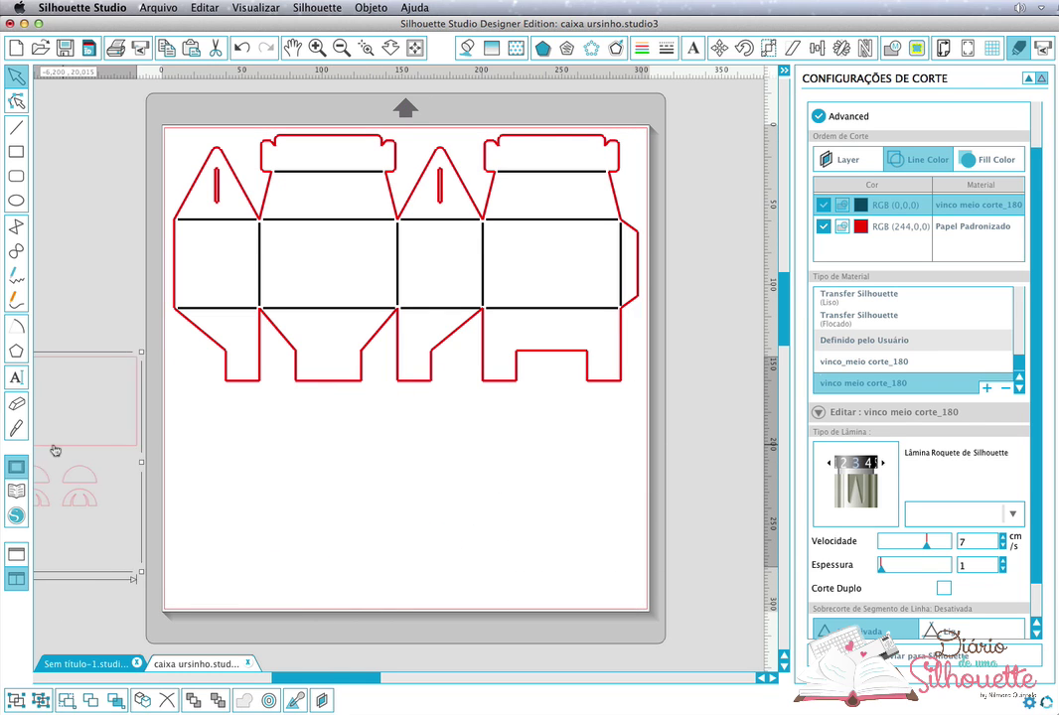
Shift the whole box template slightly toward the page's upper-left corner and send the document to the Silhouette cutter
left_click_drag(166, 135, 621, 346)
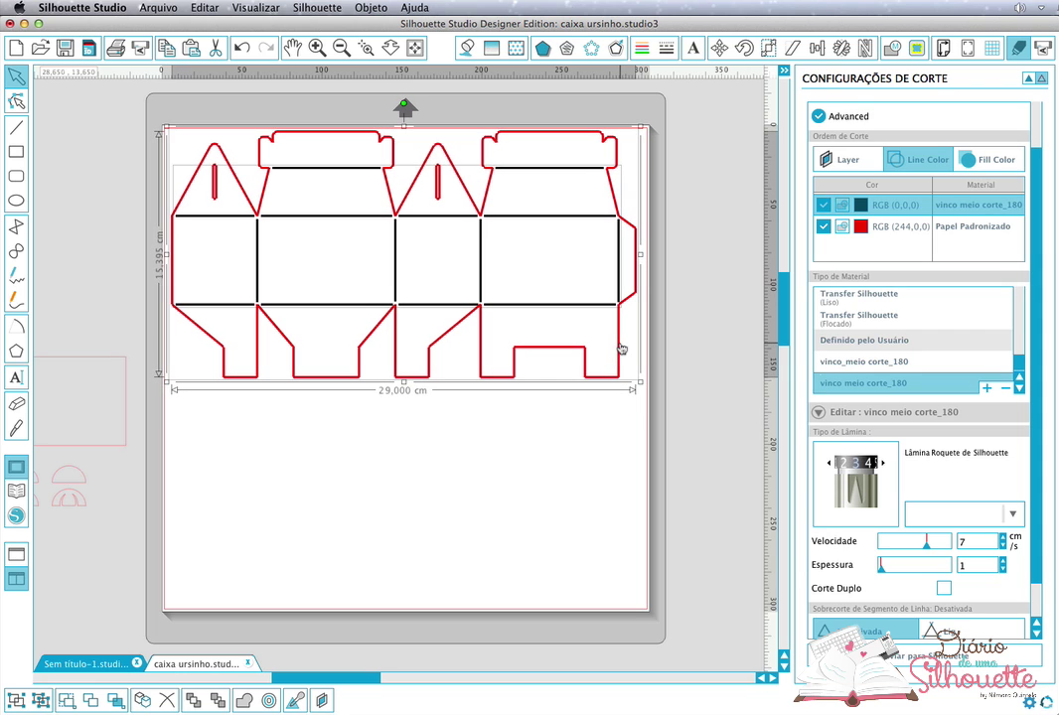
left_click(698, 382)
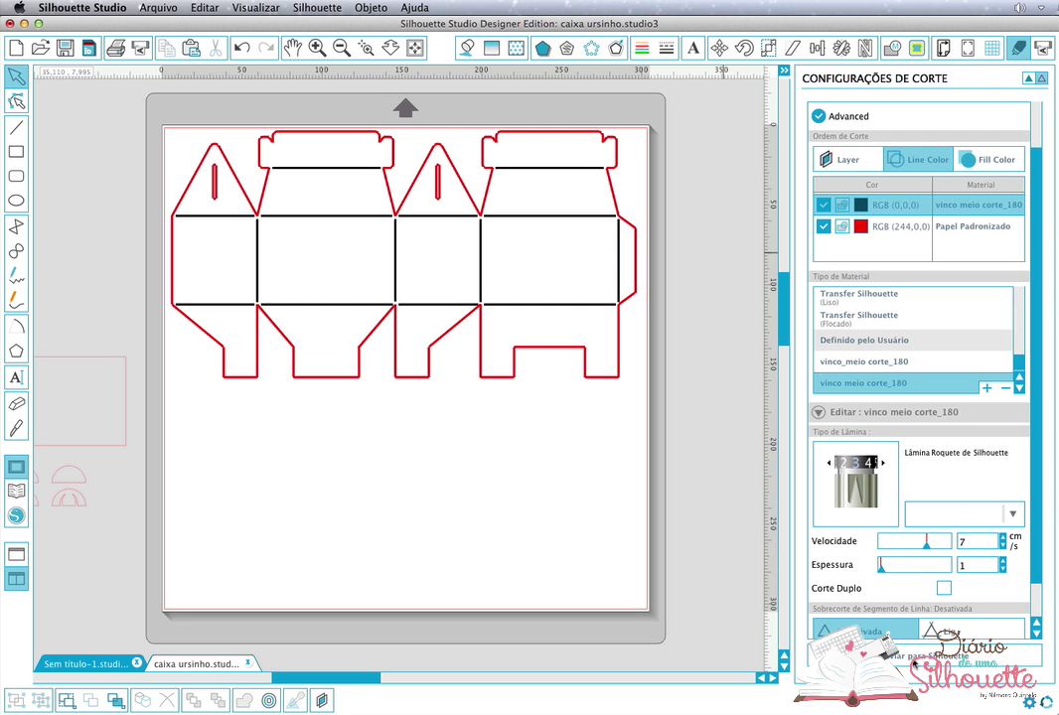
left_click(874, 658)
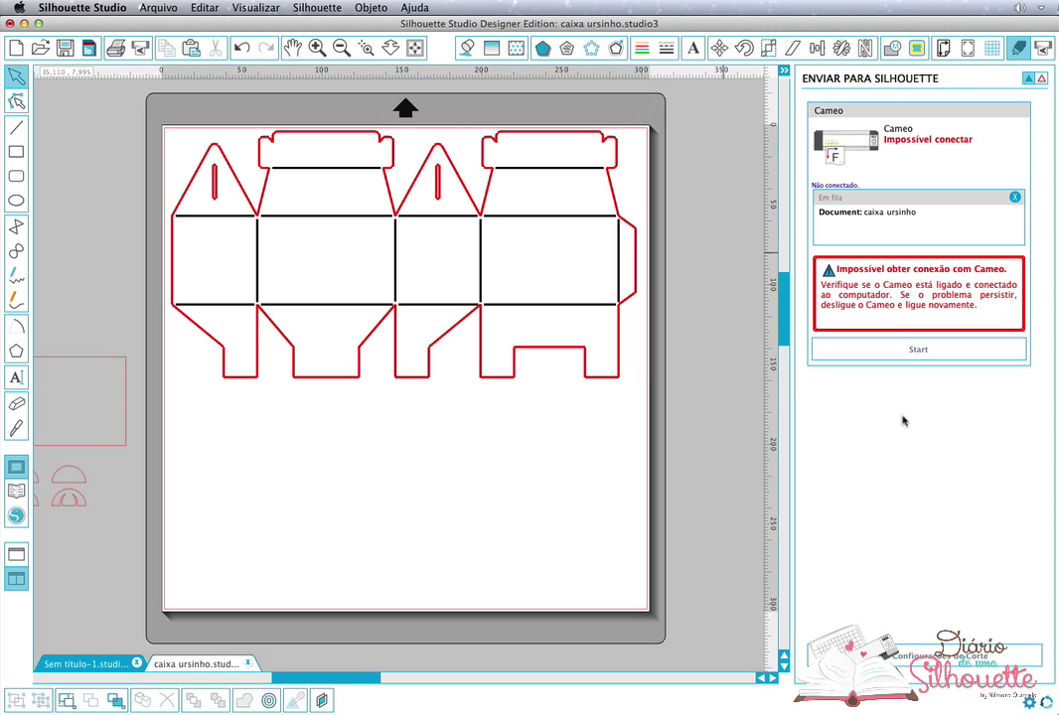